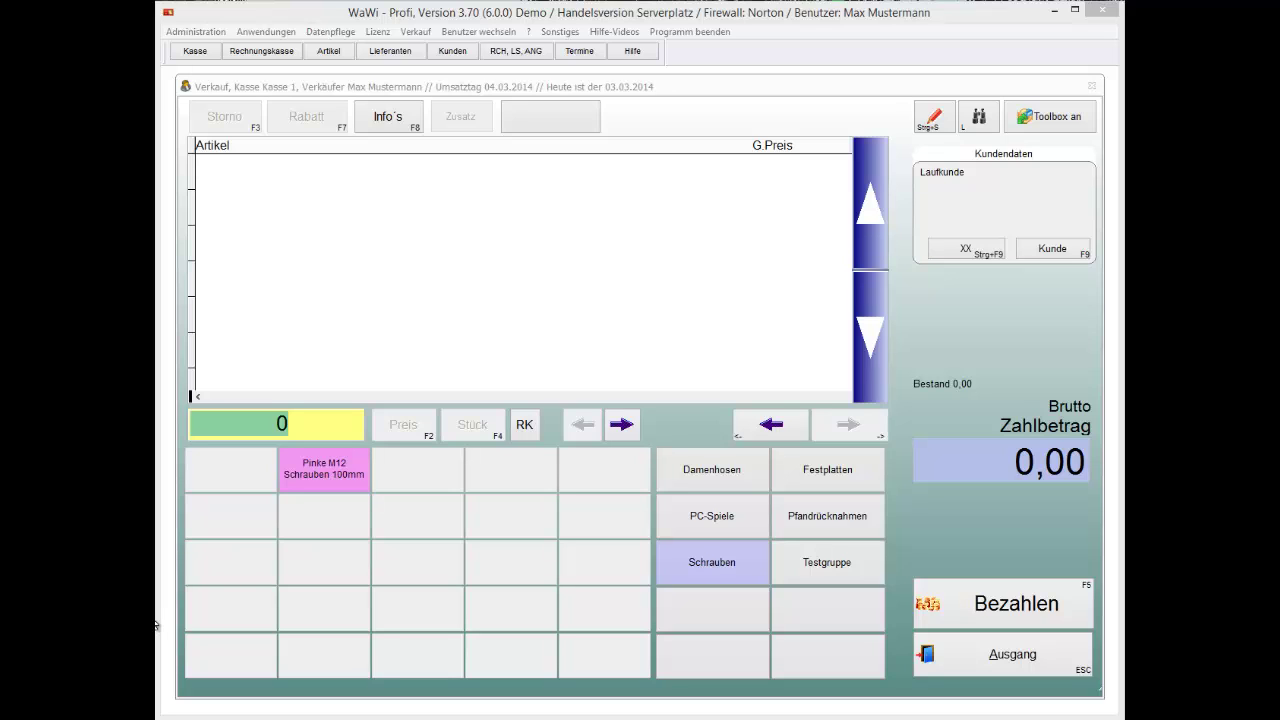
# Add 3 pieces of Testartikel 1 and 5 pieces of Musterartikel 2 from the Testgruppe product group to the sale
pyautogui.click(865, 566)
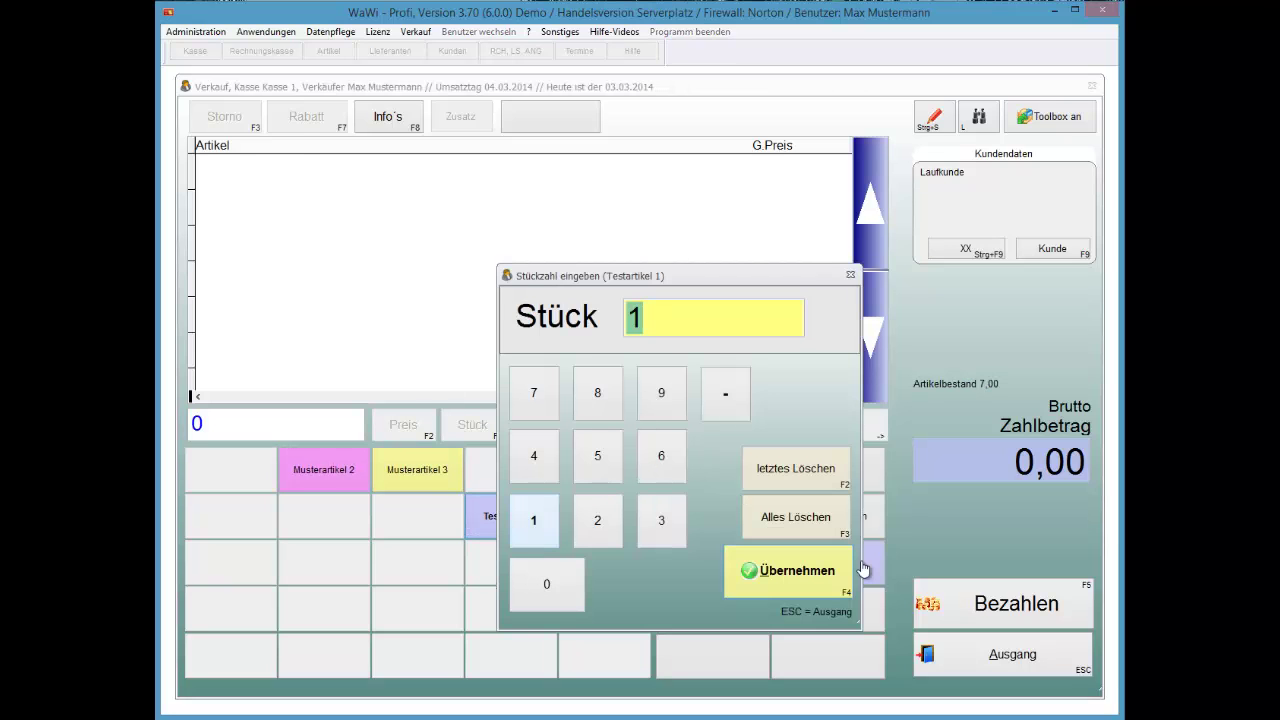
pyautogui.write('3')
pyautogui.click(858, 569)
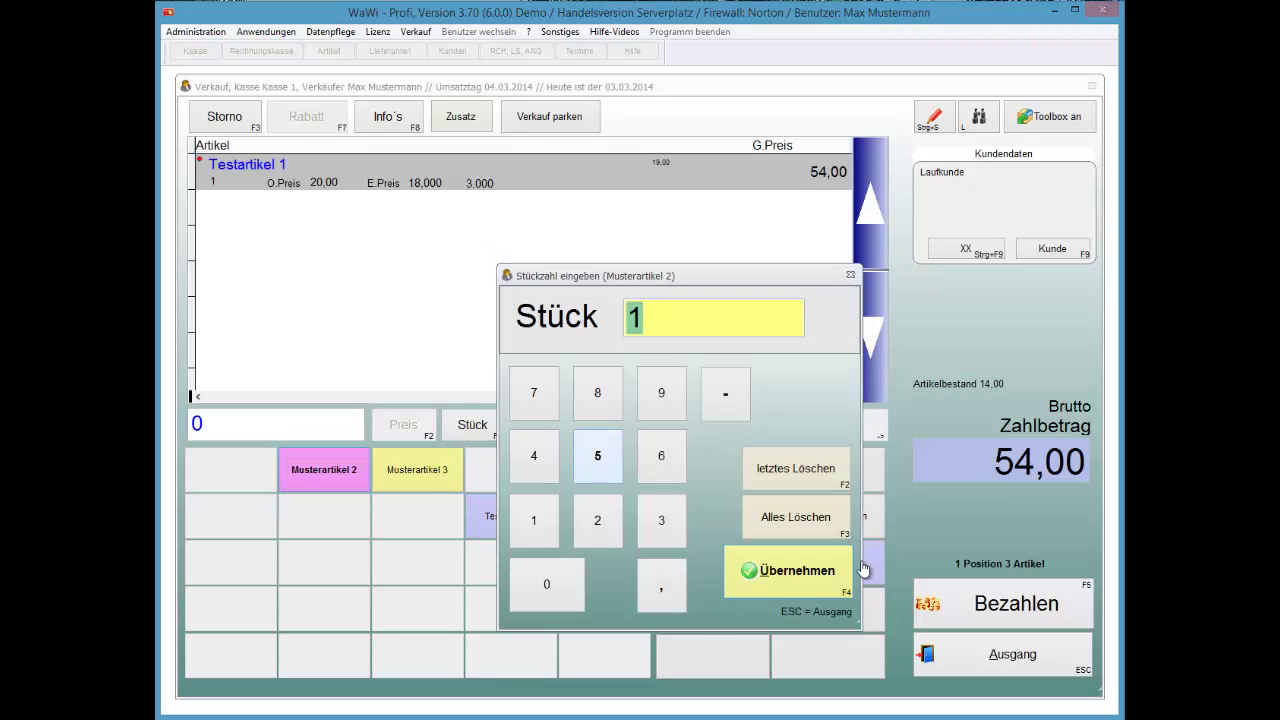
pyautogui.write('5')
pyautogui.click(862, 569)
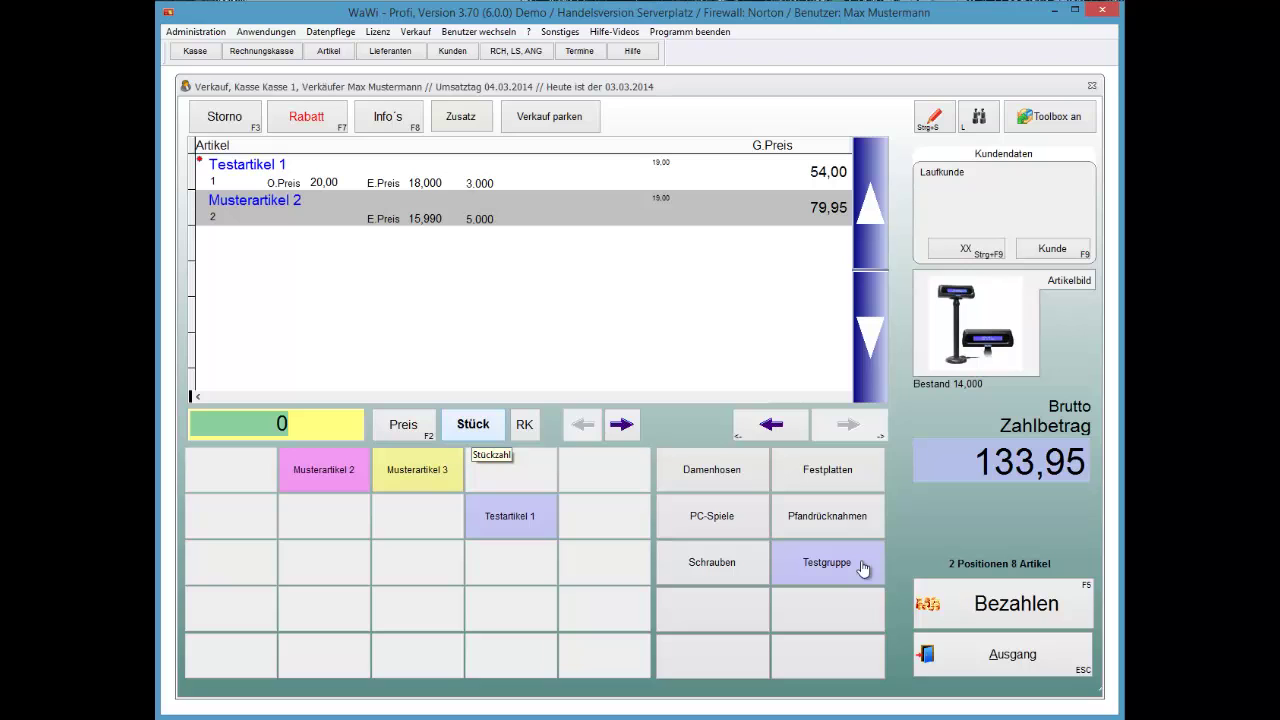
# Set the quantity of the Musterartikel 2 position to 4
pyautogui.press('Return')
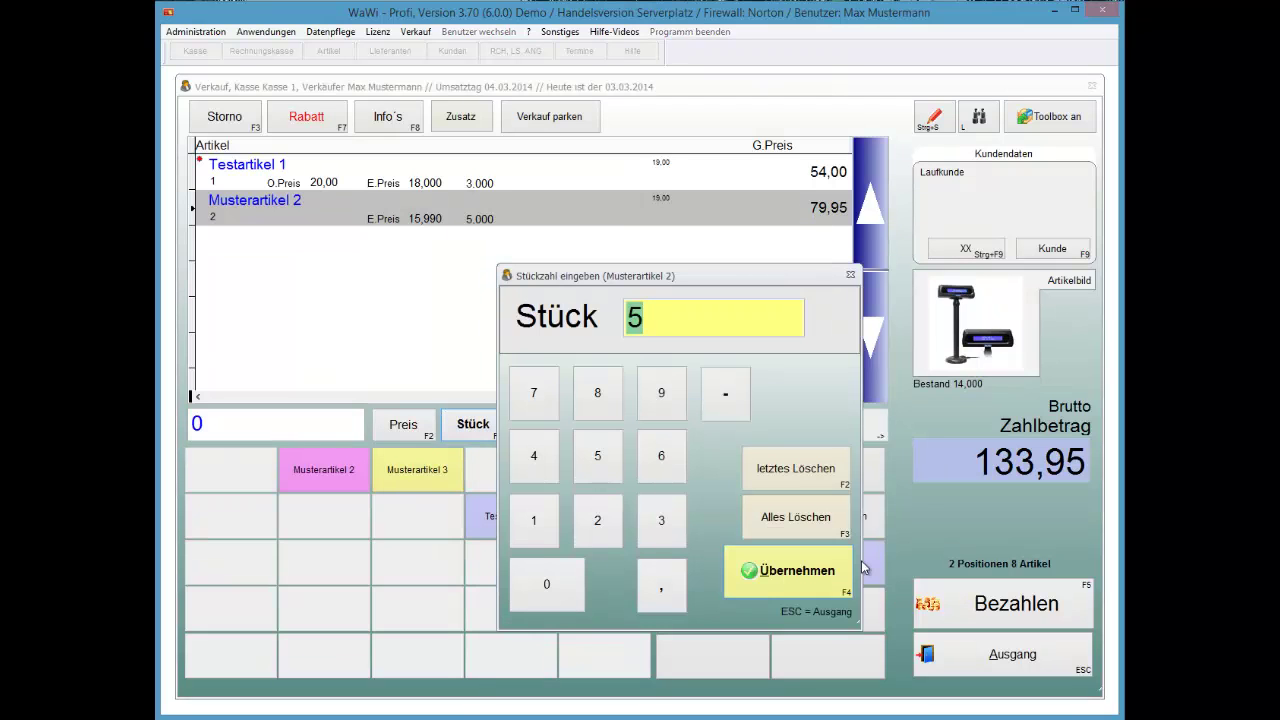
pyautogui.write('4')
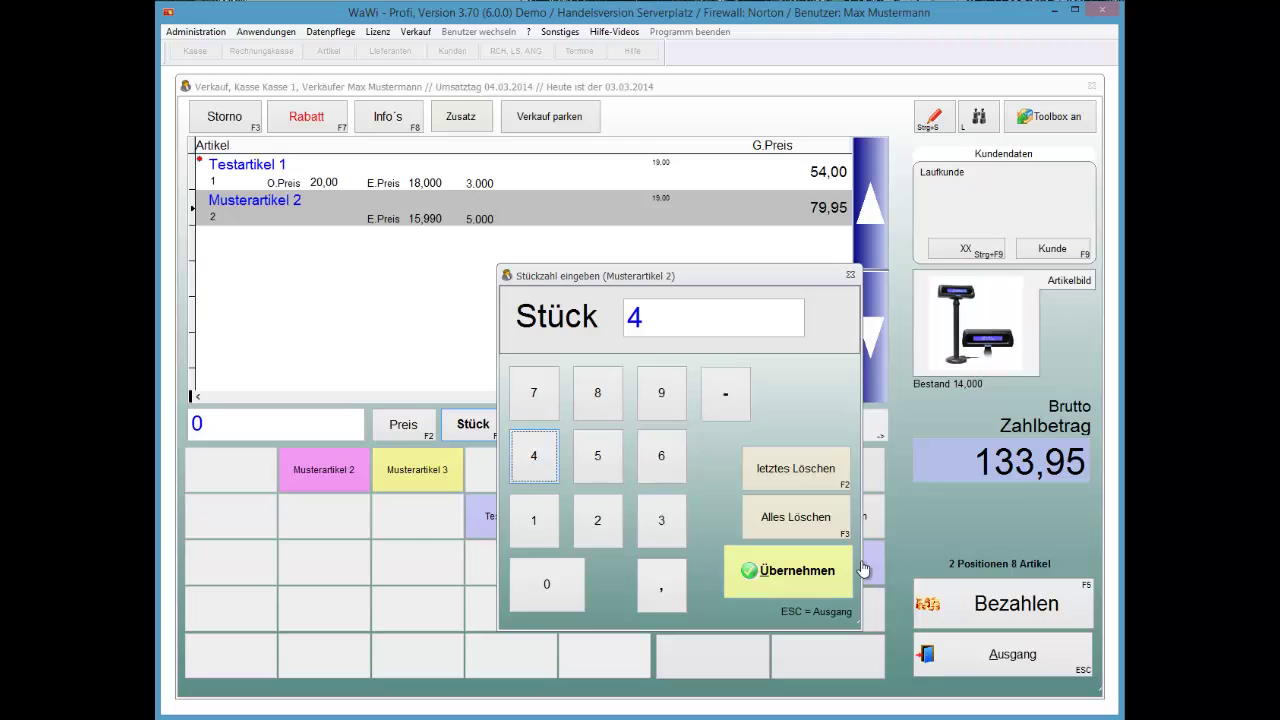
pyautogui.press('Return')
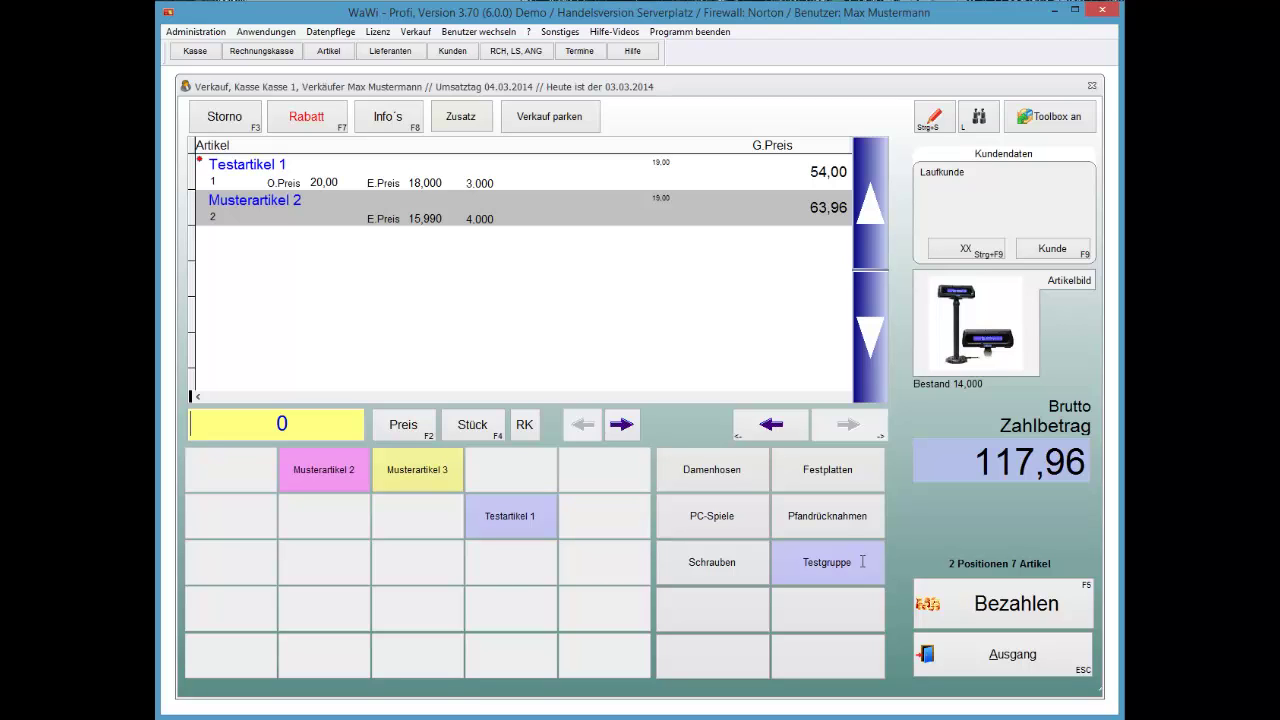
# Increase the Musterartikel 2 quantity one piece at a time to 7 and decrease it the same way to 2
pyautogui.press('+')
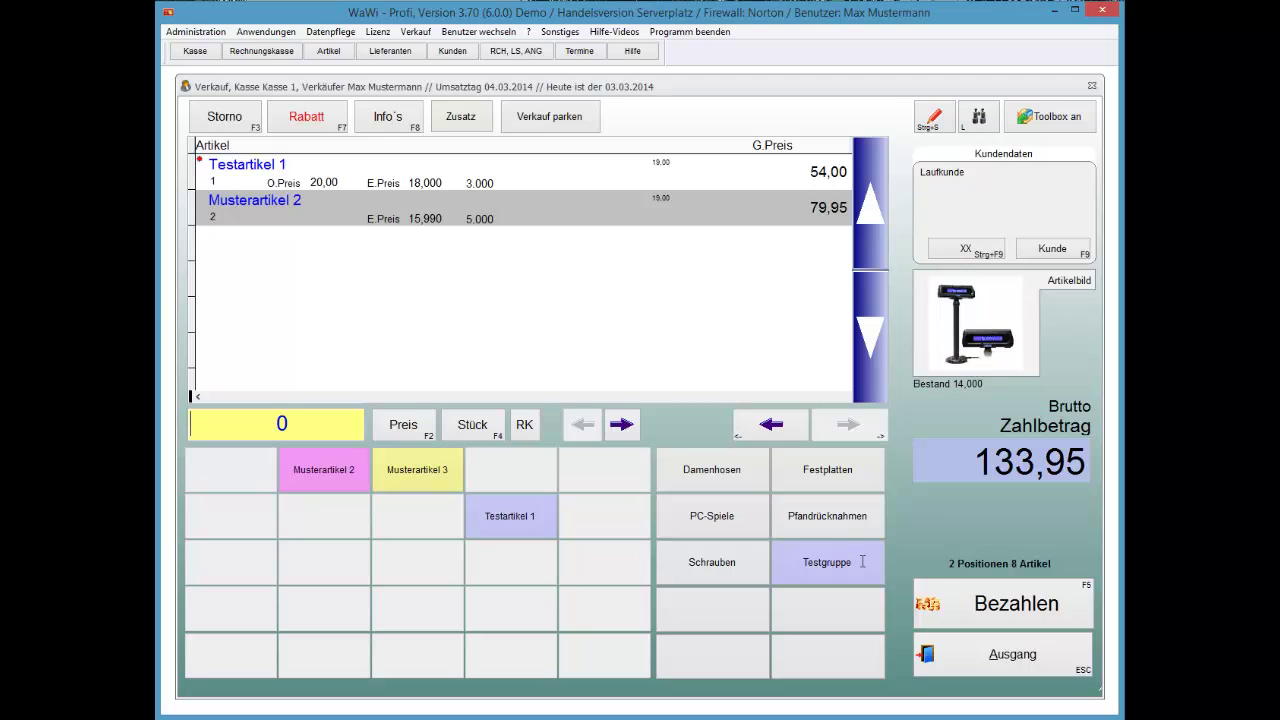
pyautogui.press('+')
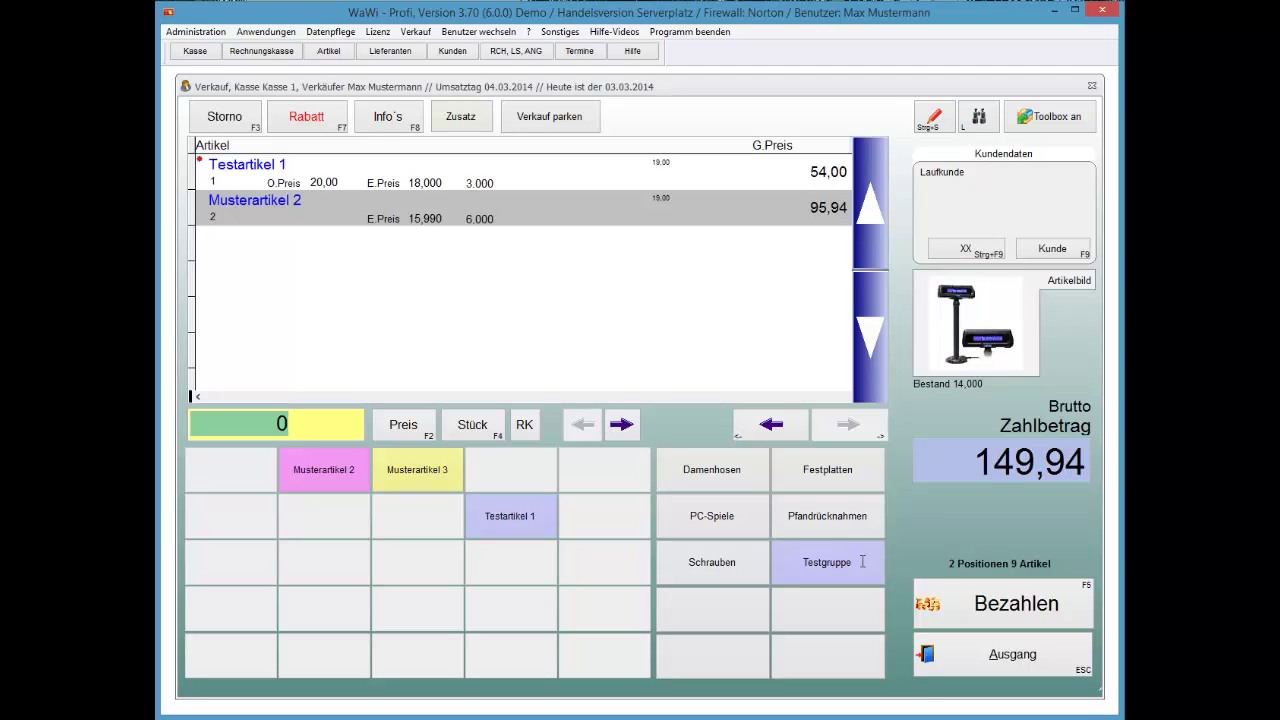
pyautogui.press('+')
pyautogui.press('-')
pyautogui.press('-')
pyautogui.press('-')
pyautogui.press('-')
pyautogui.press('-')
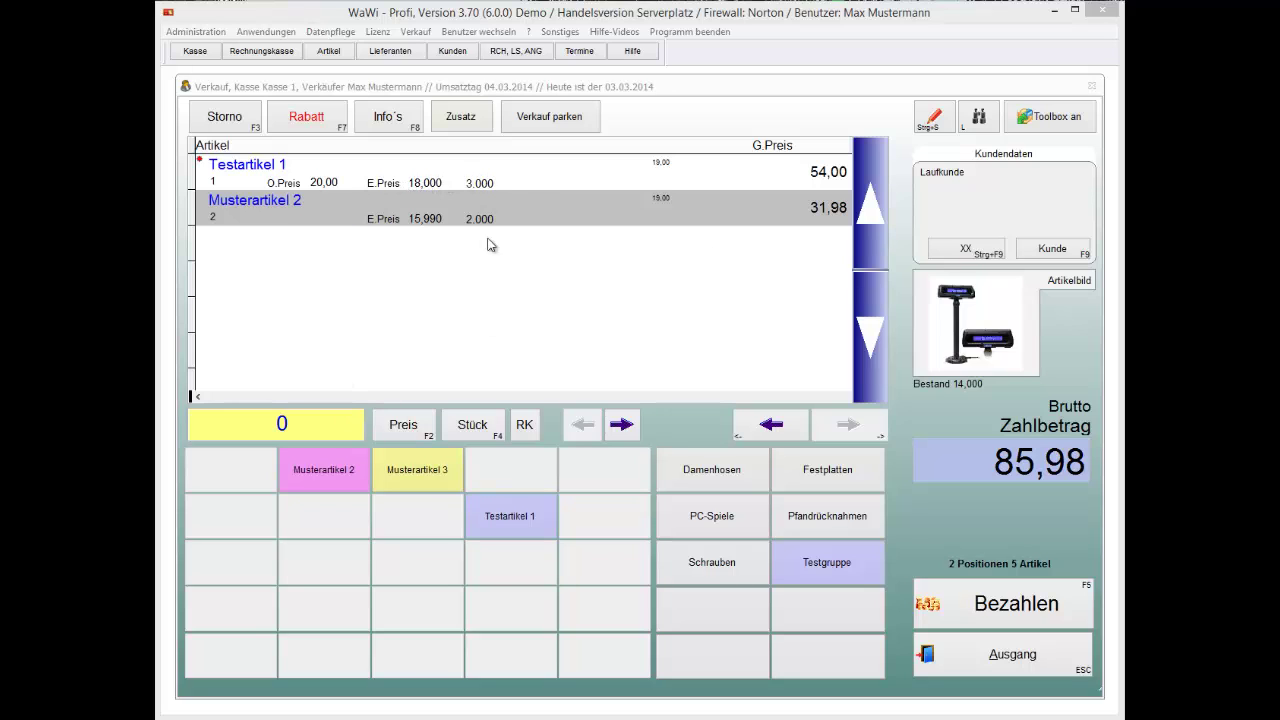
# Add 2 more pieces of Testartikel 1 to the sale
pyautogui.click(272, 188)
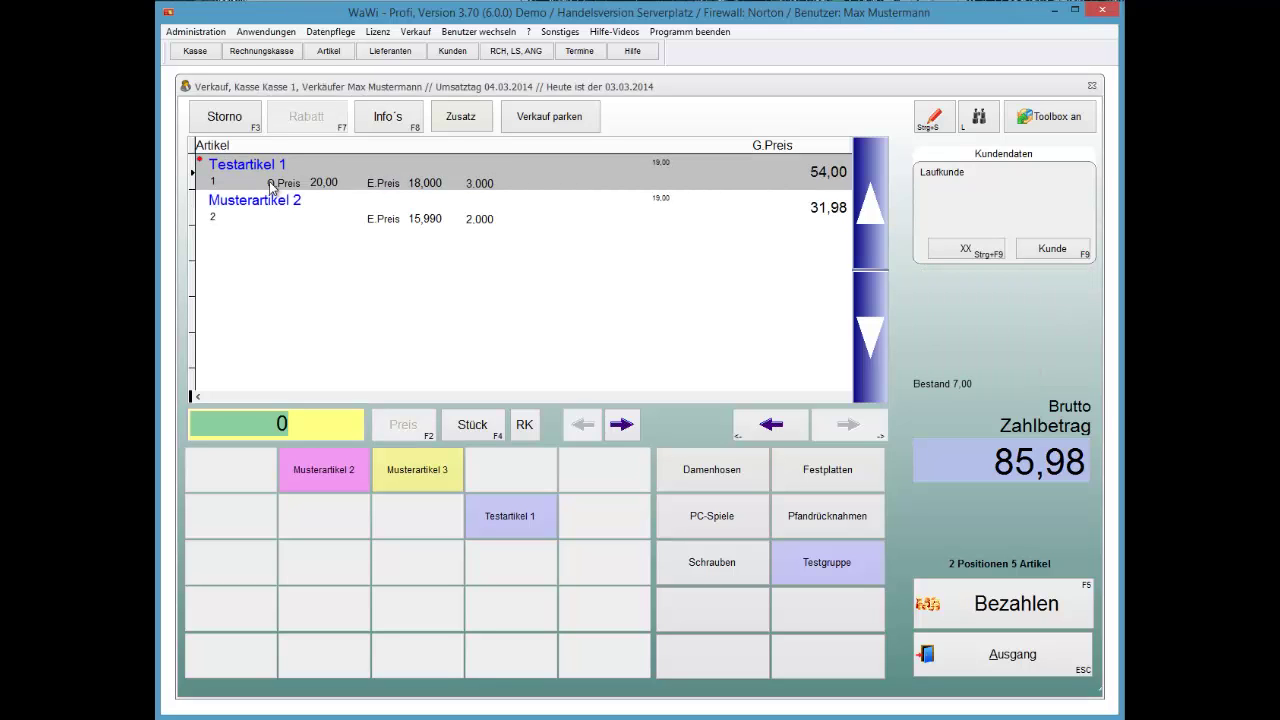
pyautogui.press('Down')
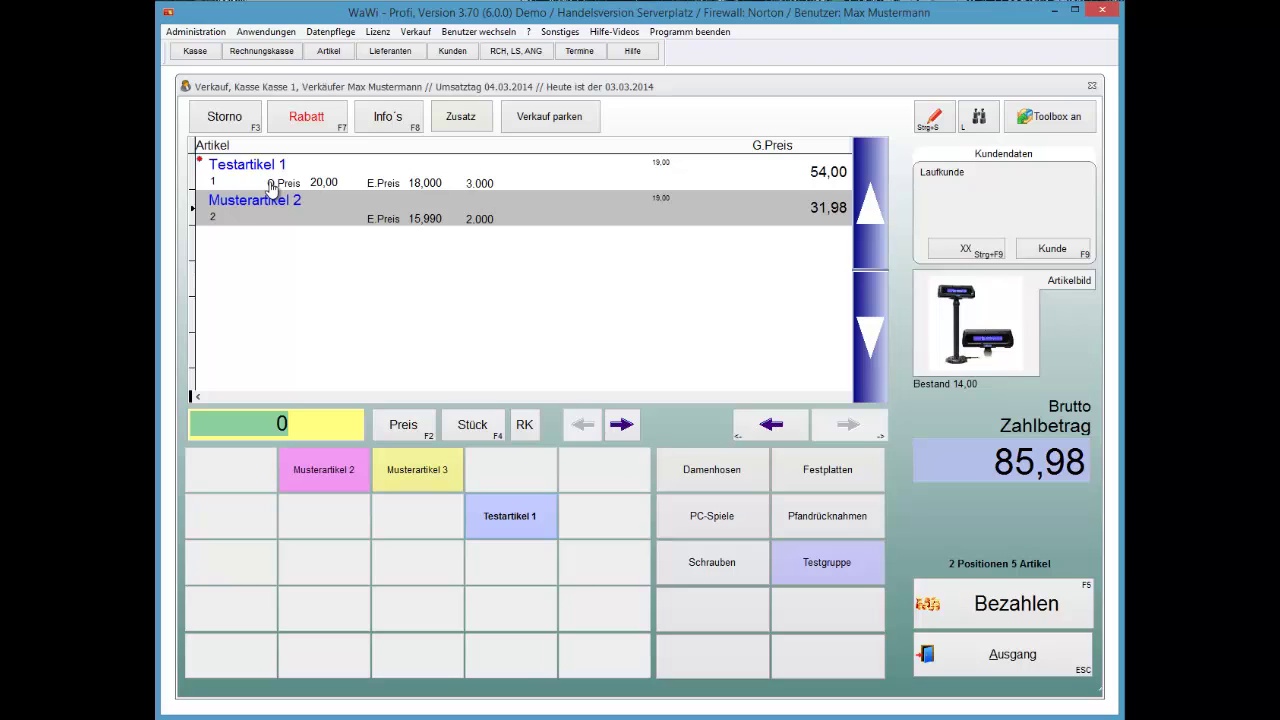
pyautogui.doubleClick(272, 188)
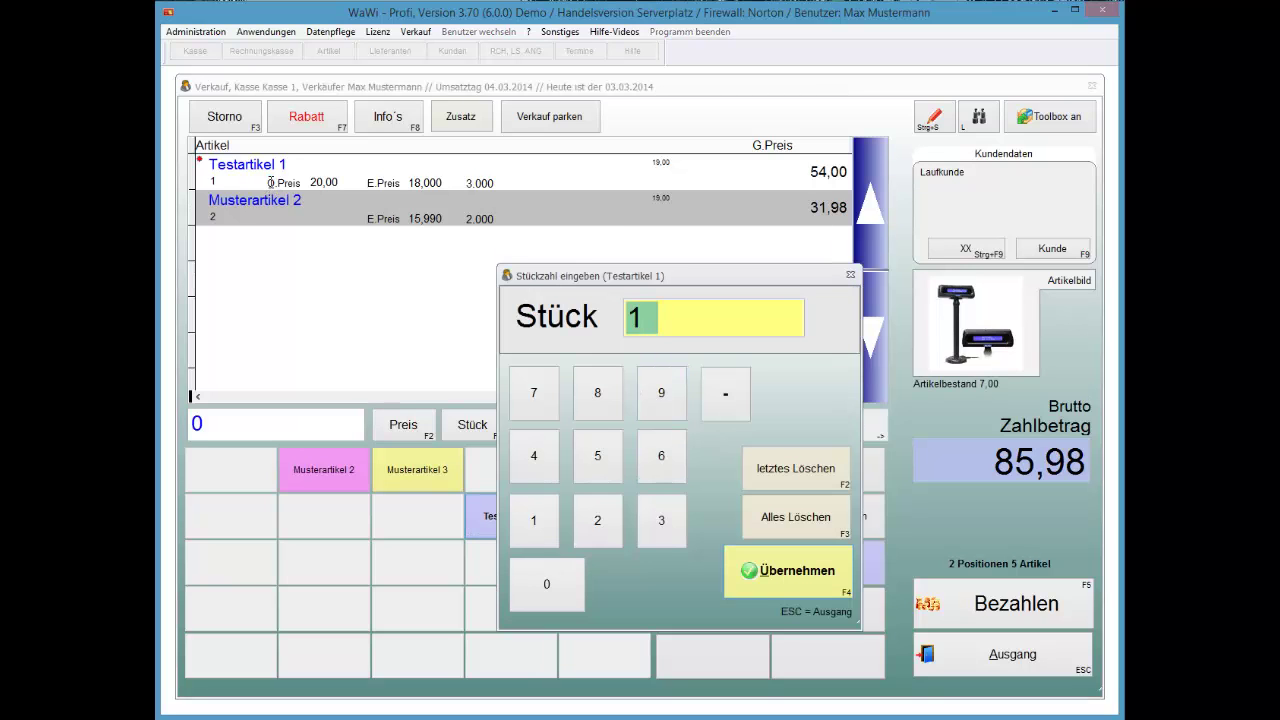
pyautogui.write('2')
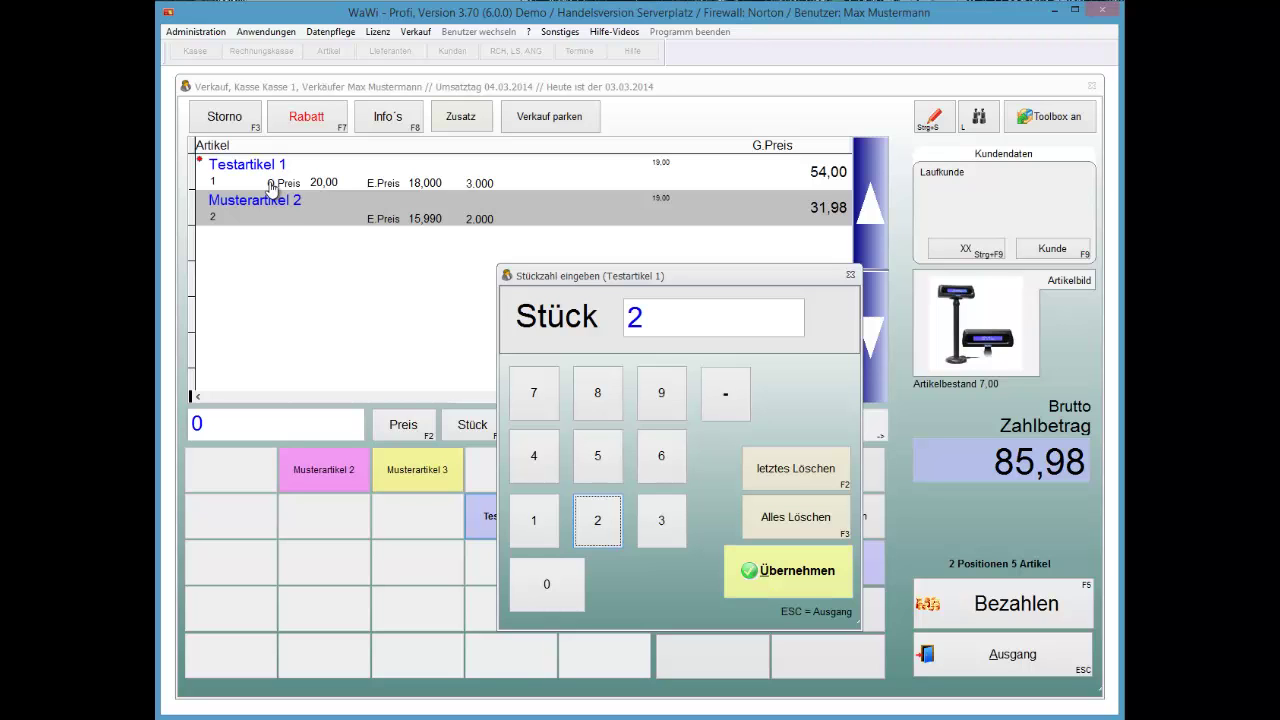
pyautogui.press('Return')
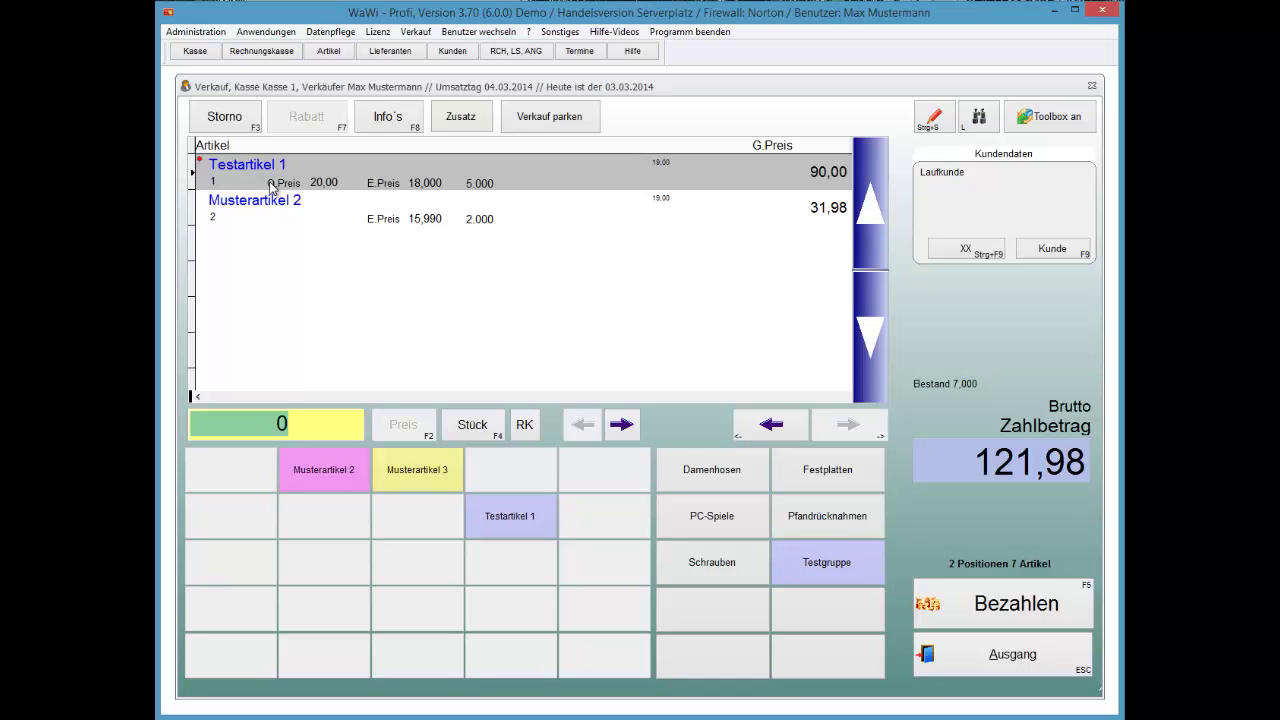
# Set the unit price of the Musterartikel 2 position to 14
pyautogui.press('Down')
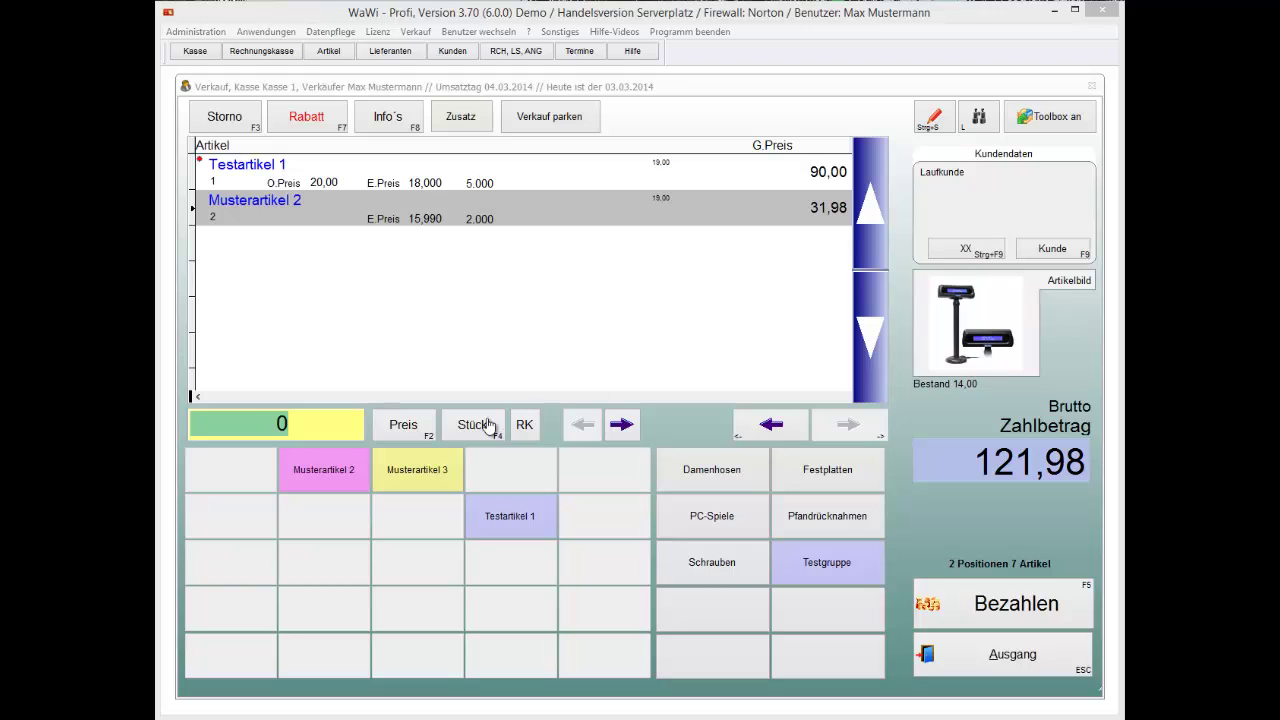
pyautogui.click(398, 430)
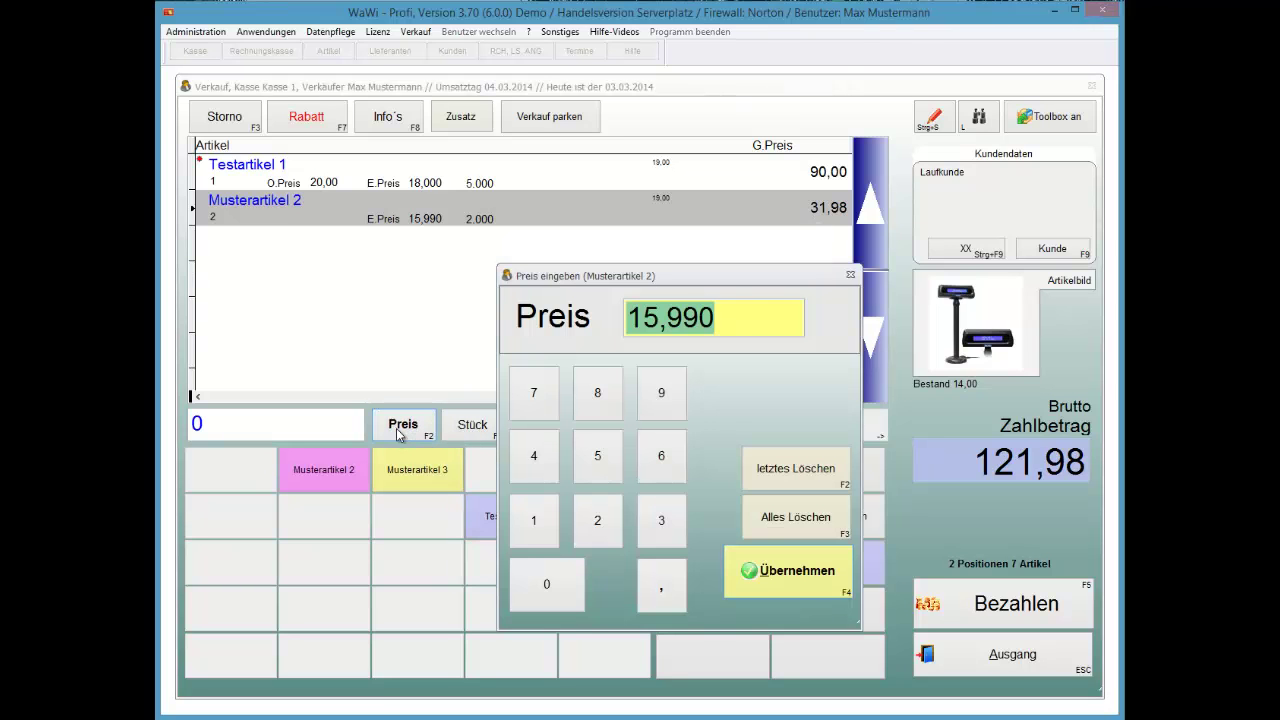
pyautogui.write('814')
pyautogui.press('Return')
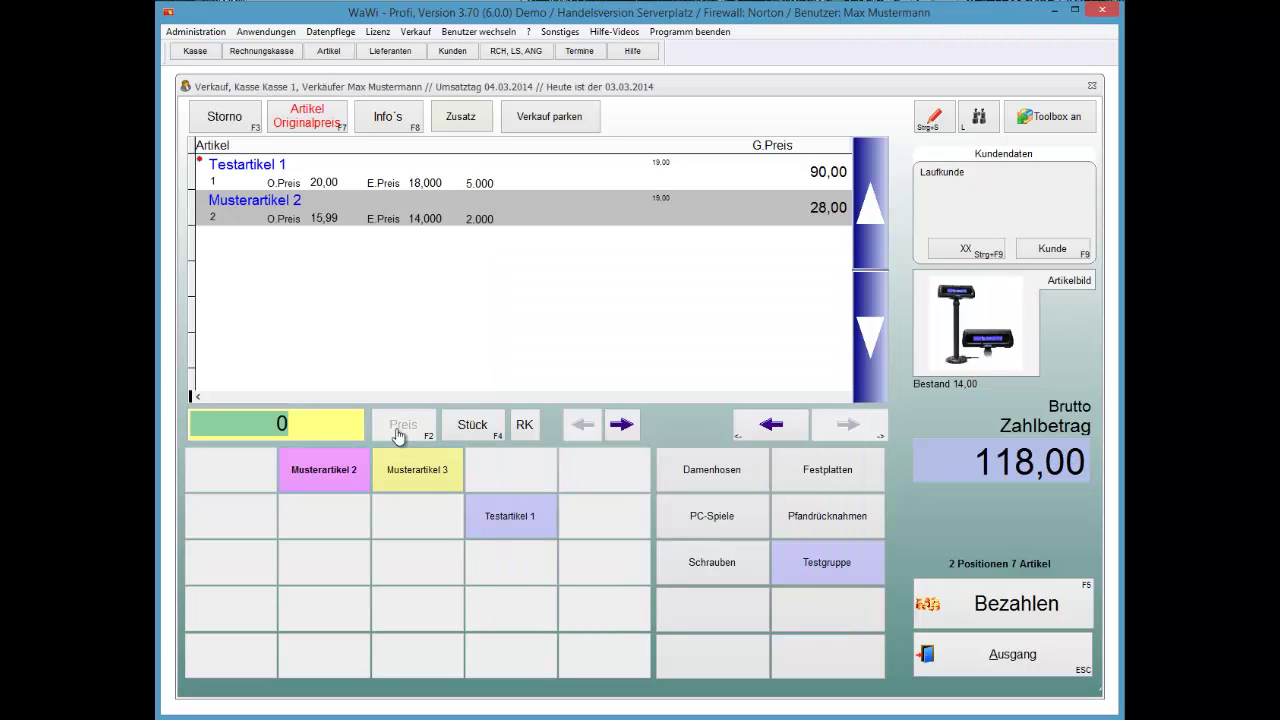
# Add 1 more piece of Musterartikel 2 at its regular price as a separate position and park the sale
pyautogui.press('F4')
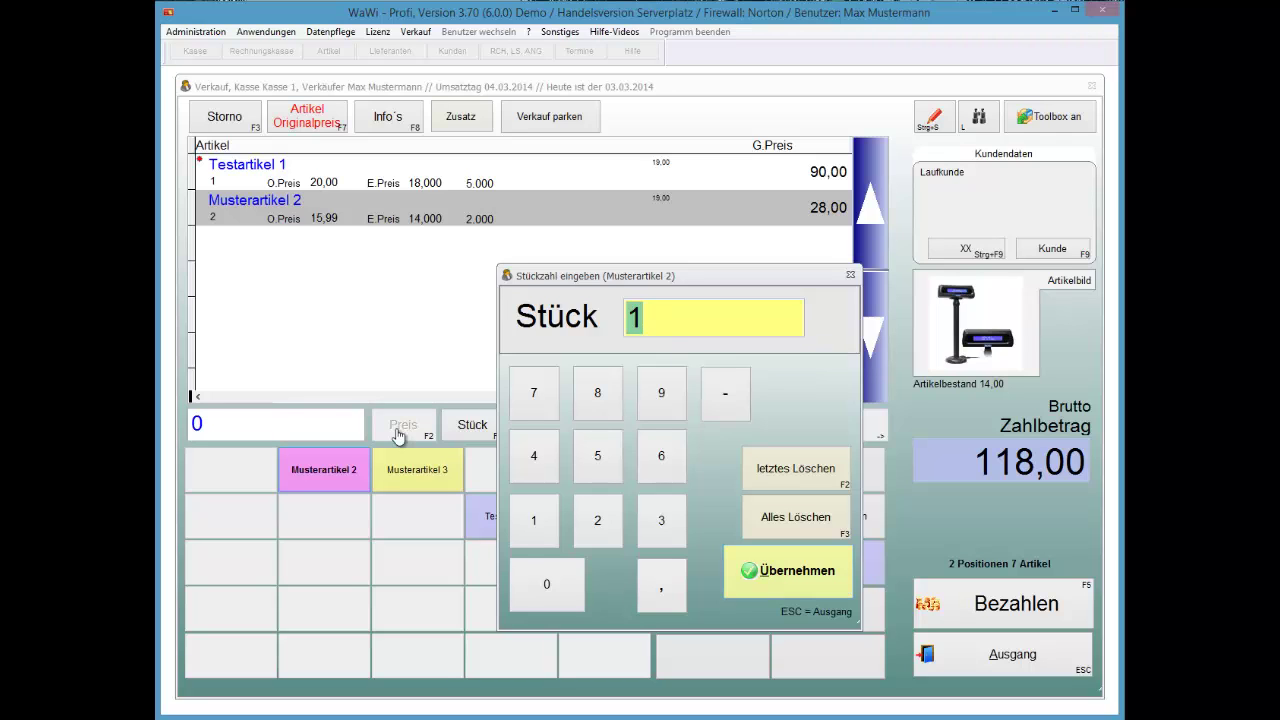
pyautogui.press('Return')
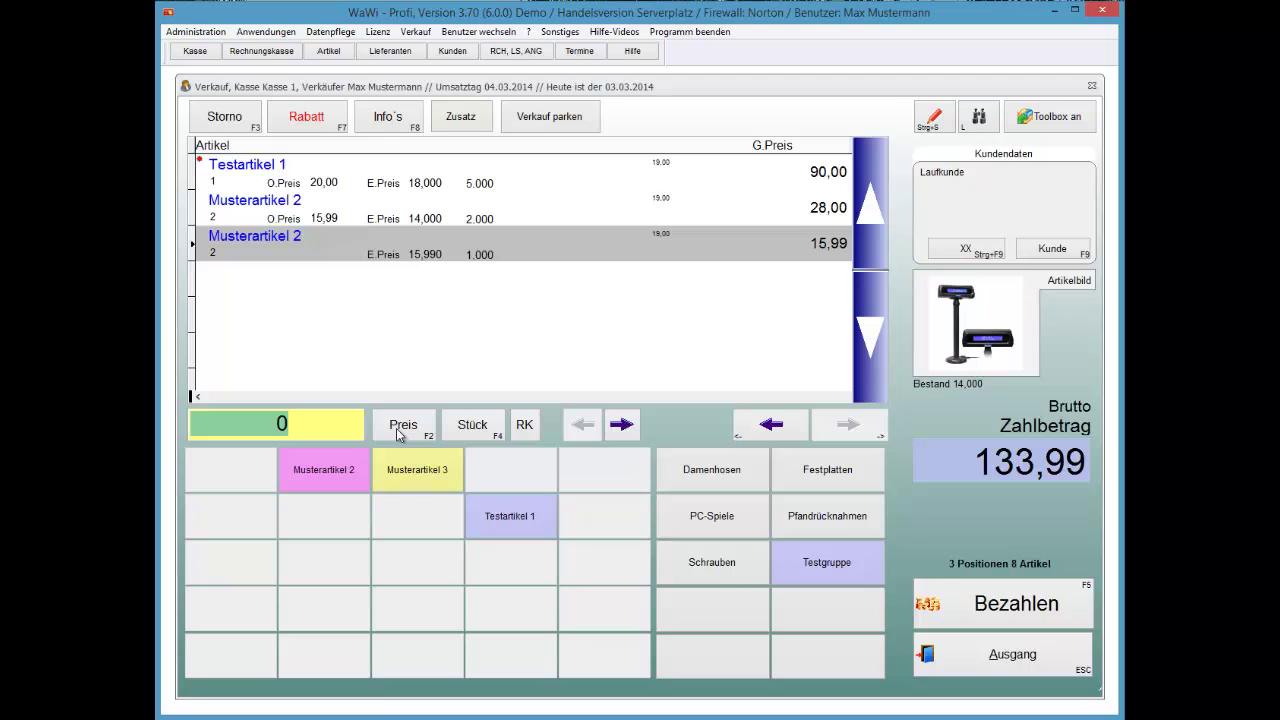
pyautogui.press('Up')
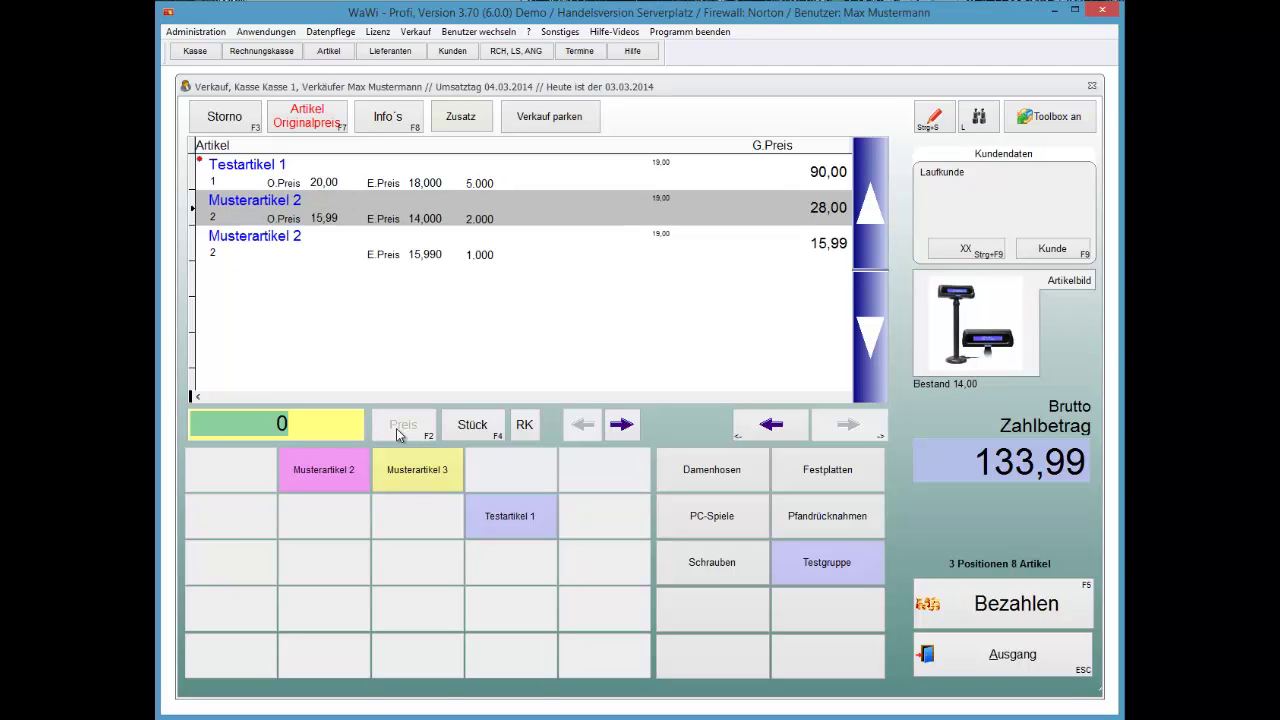
pyautogui.press('Down')
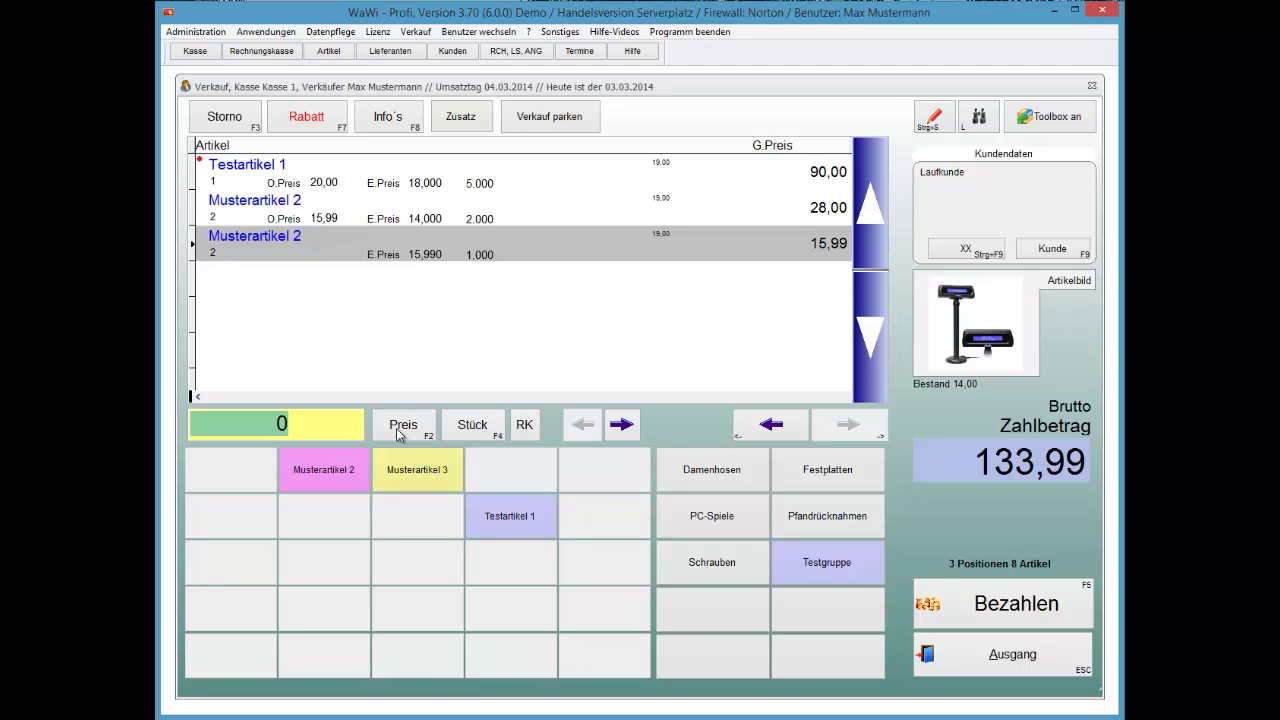
pyautogui.click(549, 116)
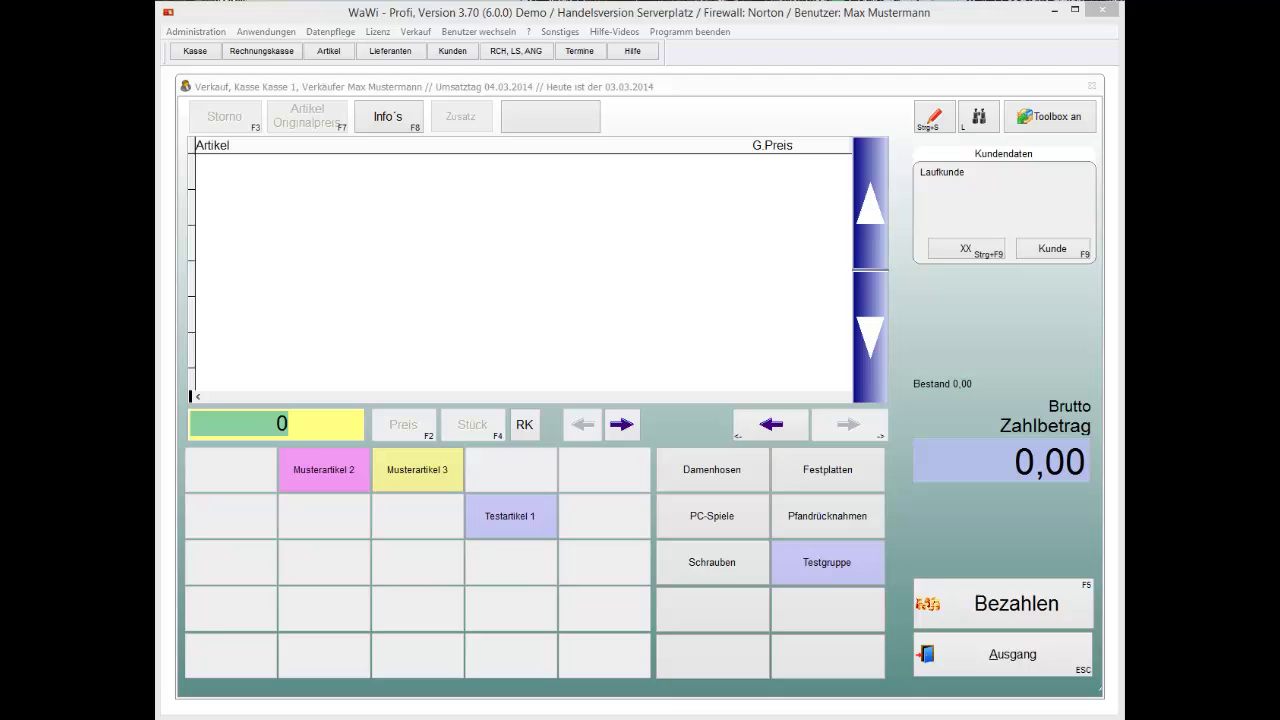
# Find the article "Festplatte, 921GB, SSD" in the article search and add the unit with serial number 5 to the new sale
pyautogui.click(985, 120)
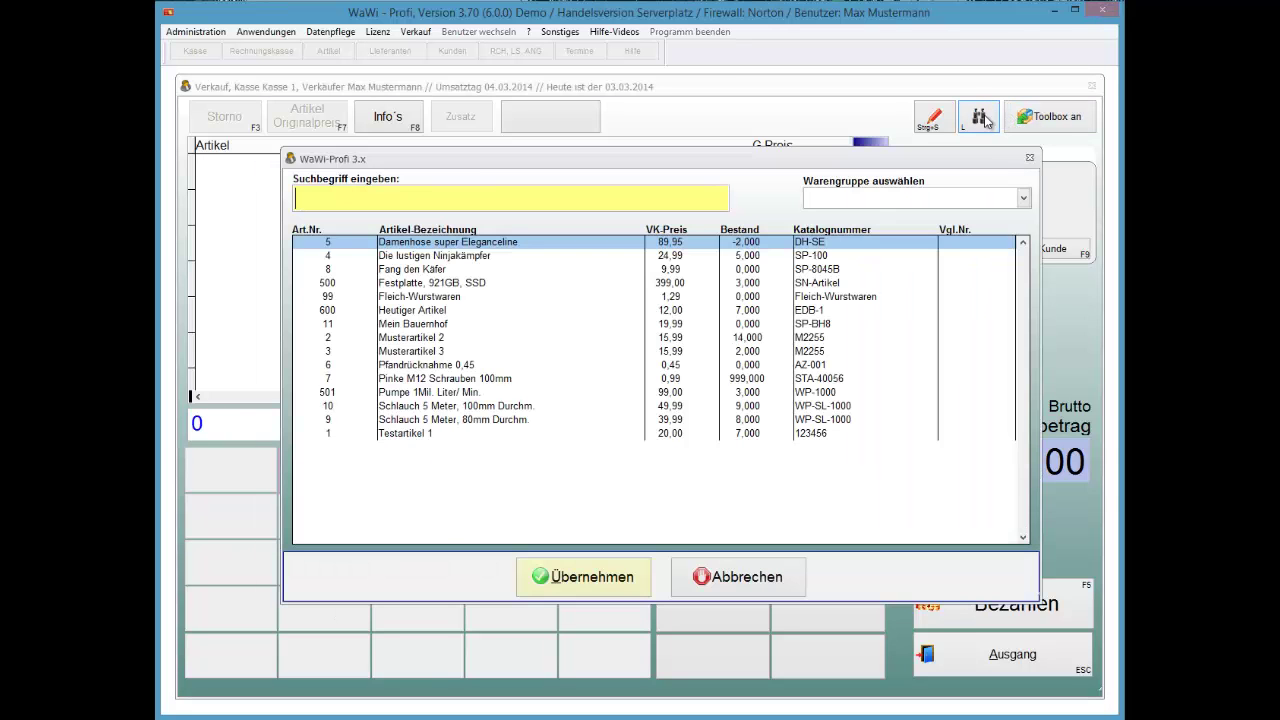
pyautogui.press('Down')
pyautogui.press('Down')
pyautogui.press('Down')
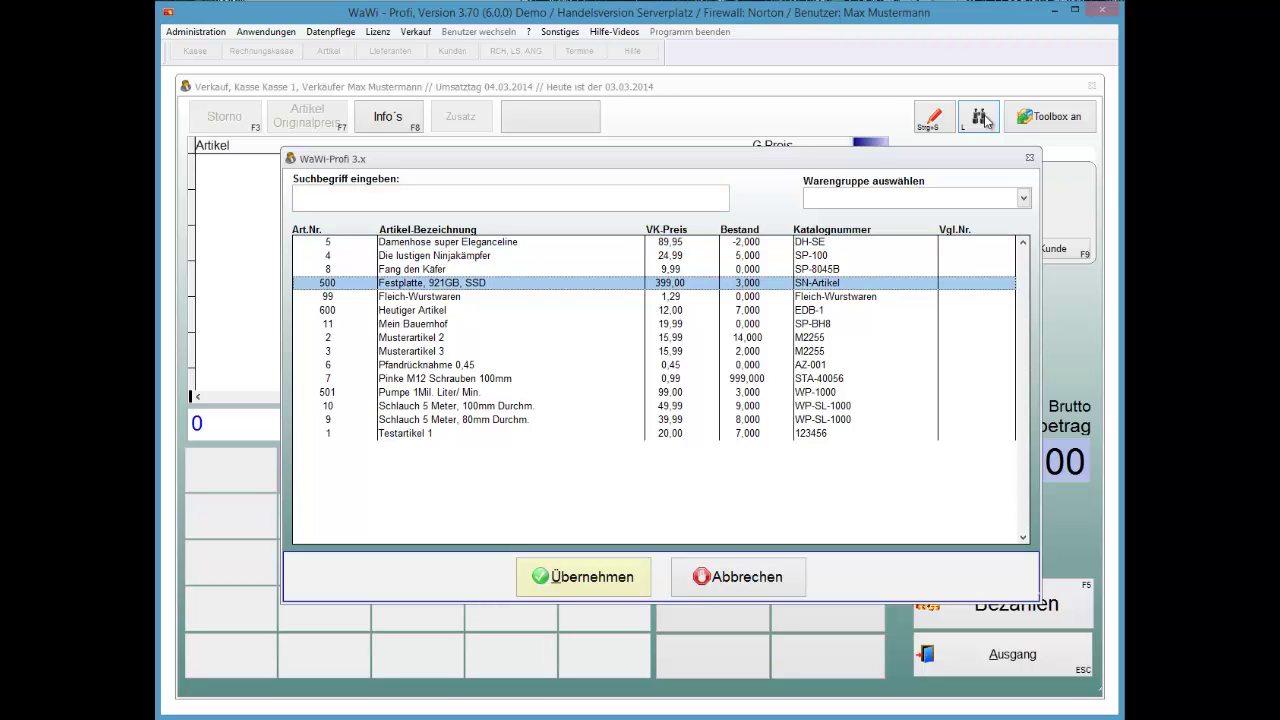
pyautogui.press('Return')
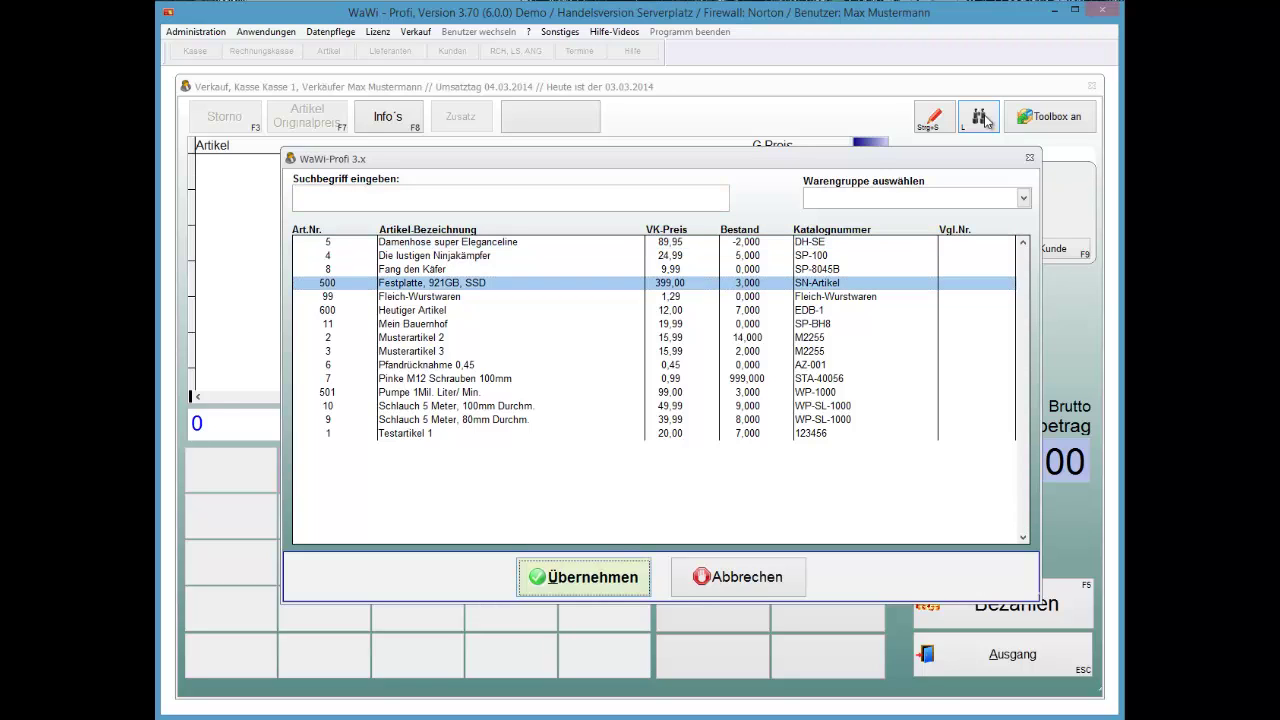
pyautogui.press('Down')
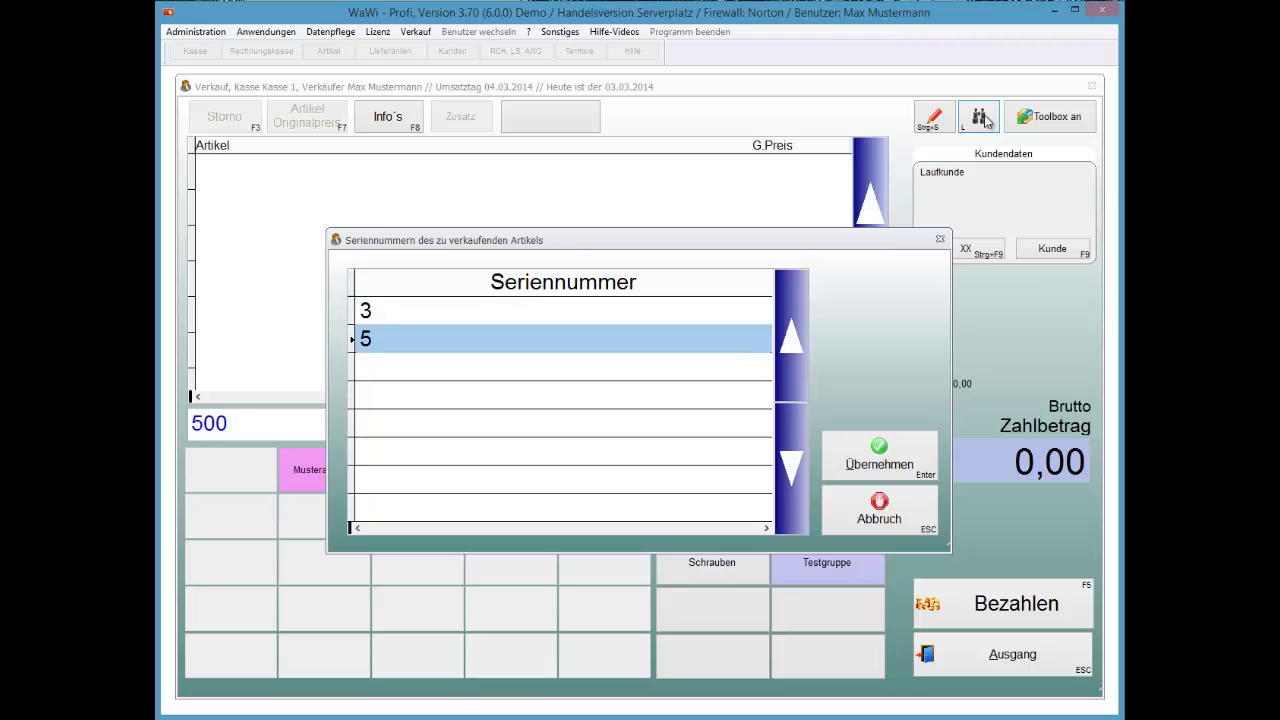
pyautogui.press('Up')
pyautogui.press('Down')
pyautogui.press('Return')
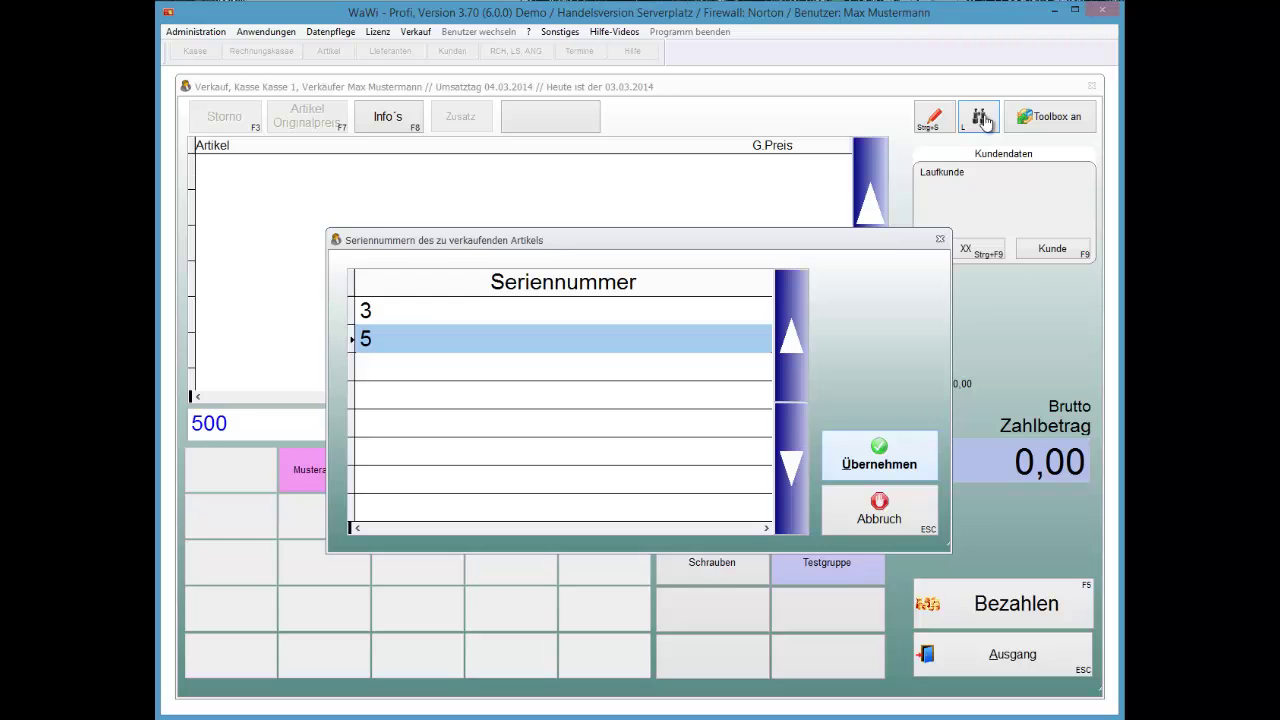
pyautogui.press('Return')
# Try to change the quantity of the serial-numbered Festplatte position
pyautogui.press('F4')
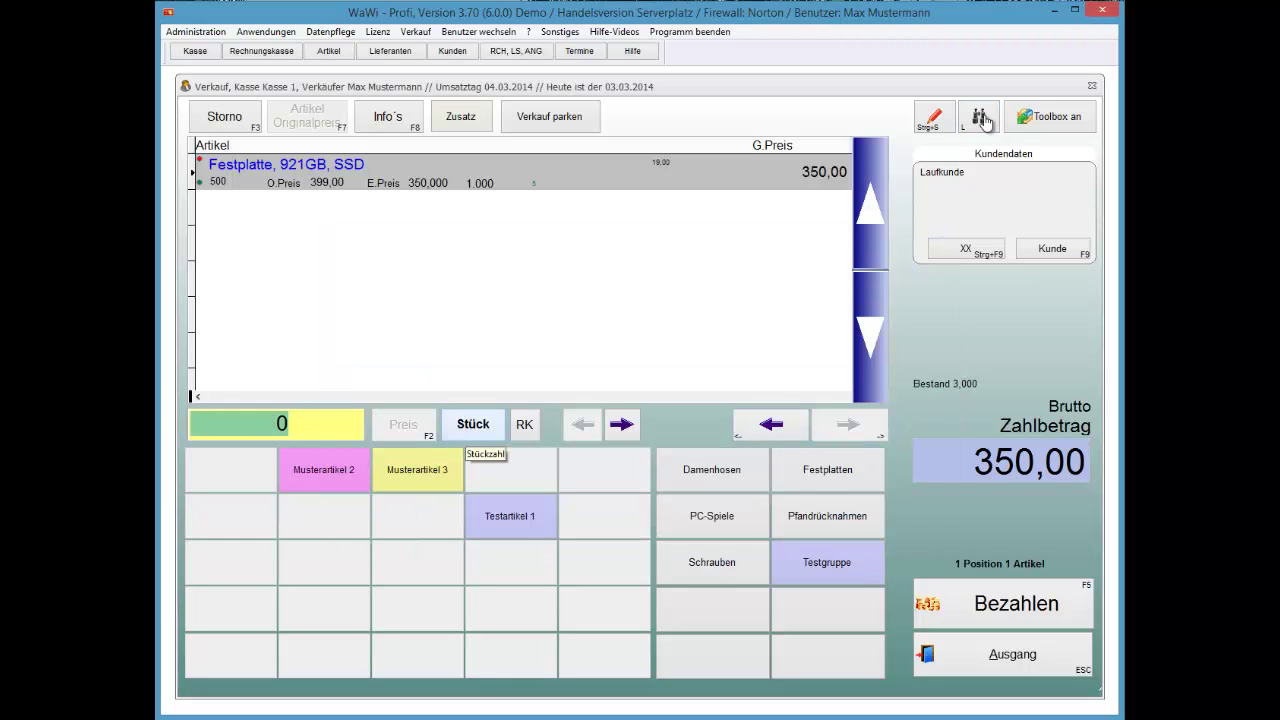
pyautogui.press('F4')
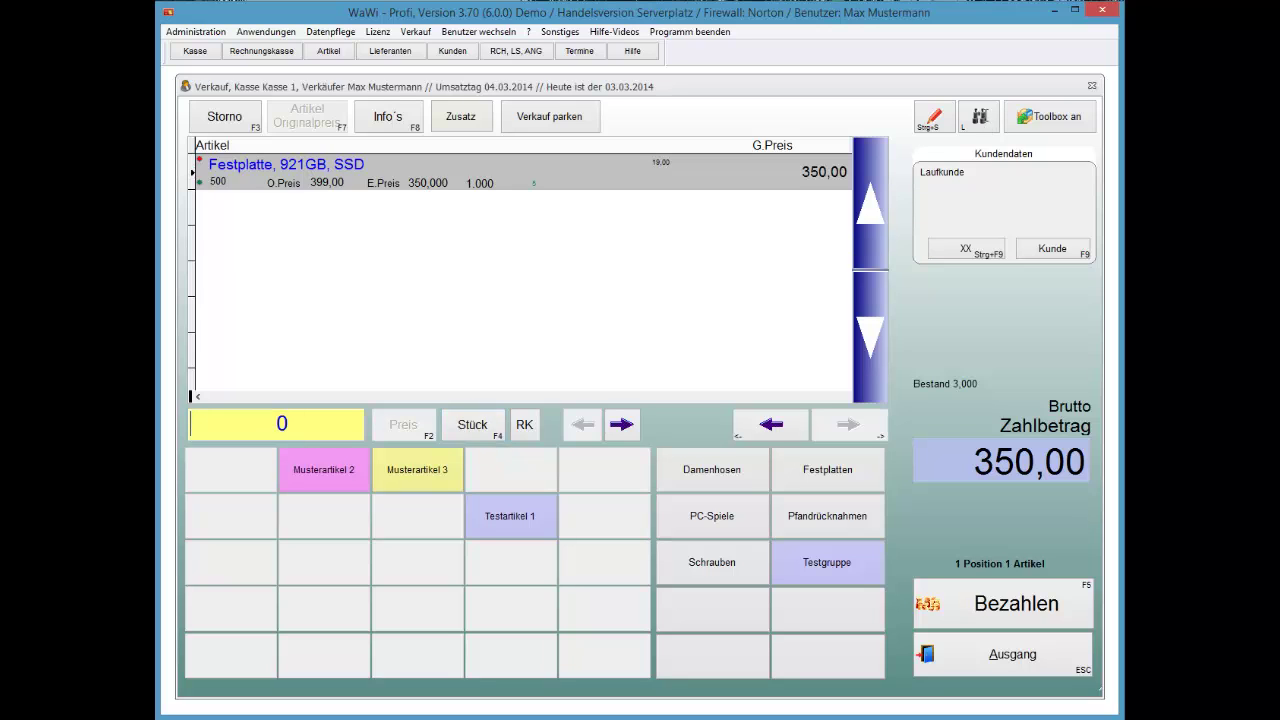
pyautogui.press('F4')
pyautogui.press('Return')
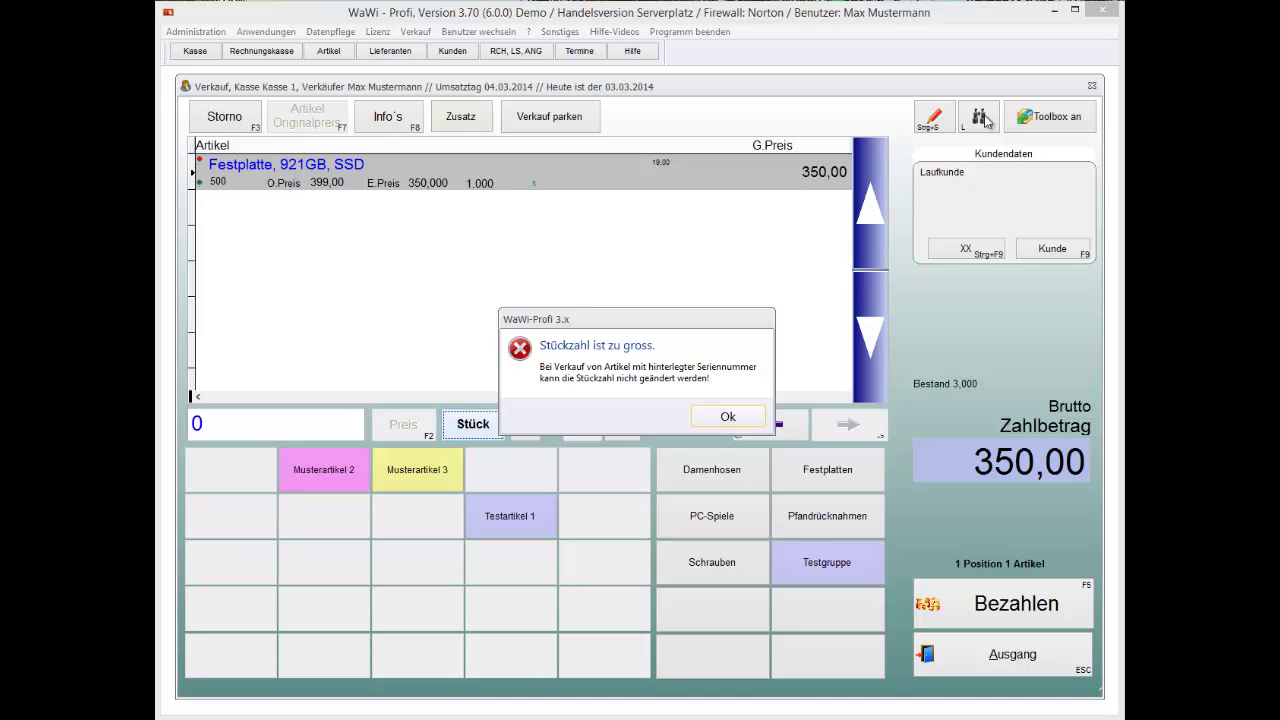
pyautogui.press('Return')
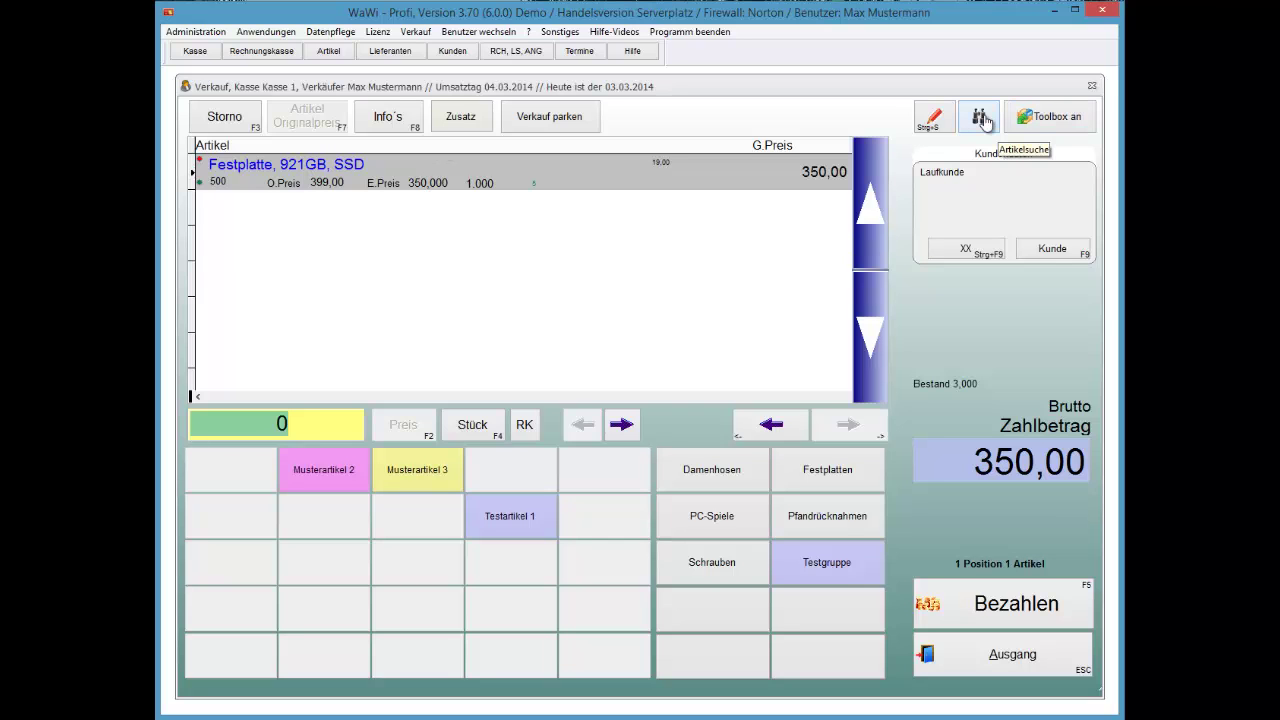
# Add a second "Festplatte, 921GB, SSD" with serial number 3 through the article search and cancel the position with serial number 5
pyautogui.click(985, 121)
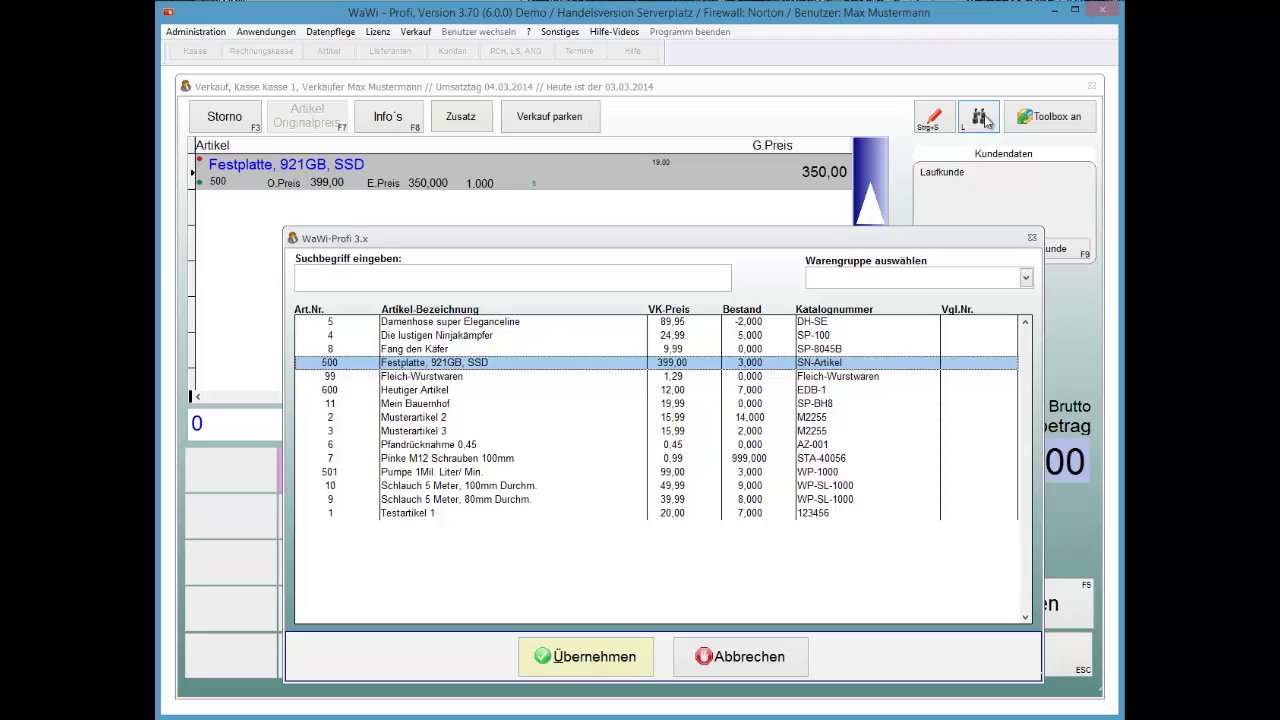
pyautogui.press('Return')
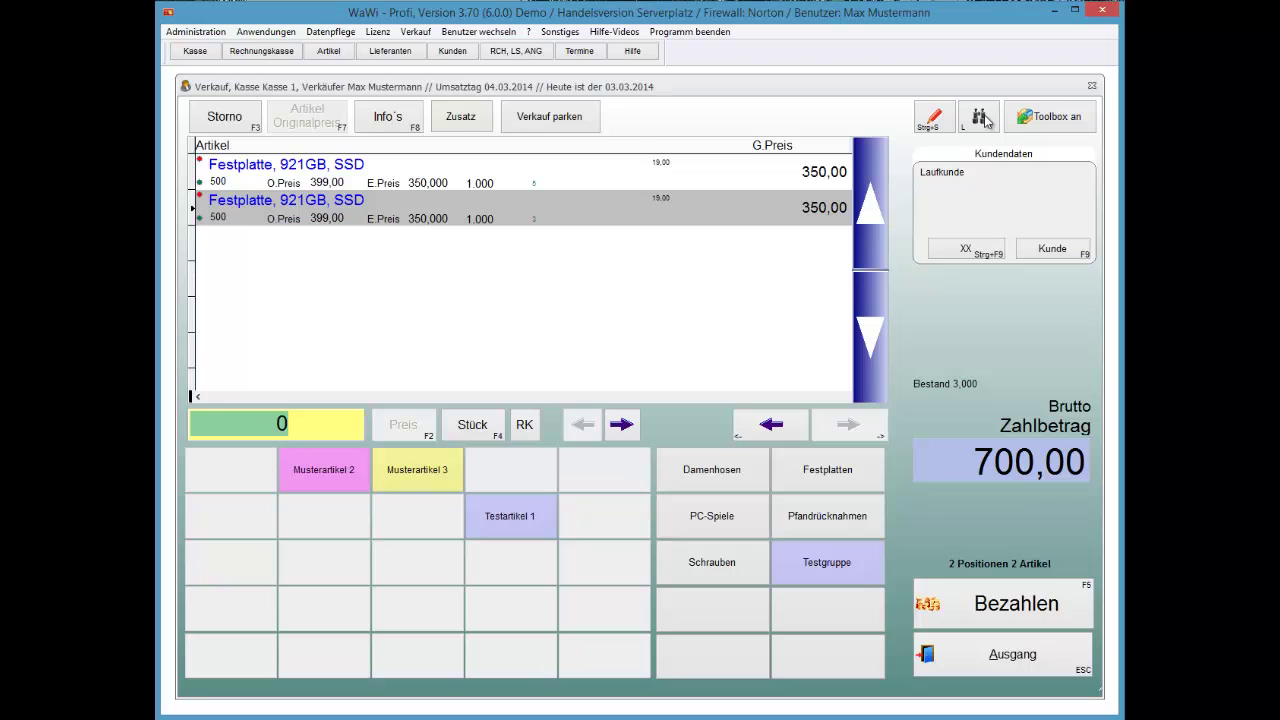
pyautogui.press('Up')
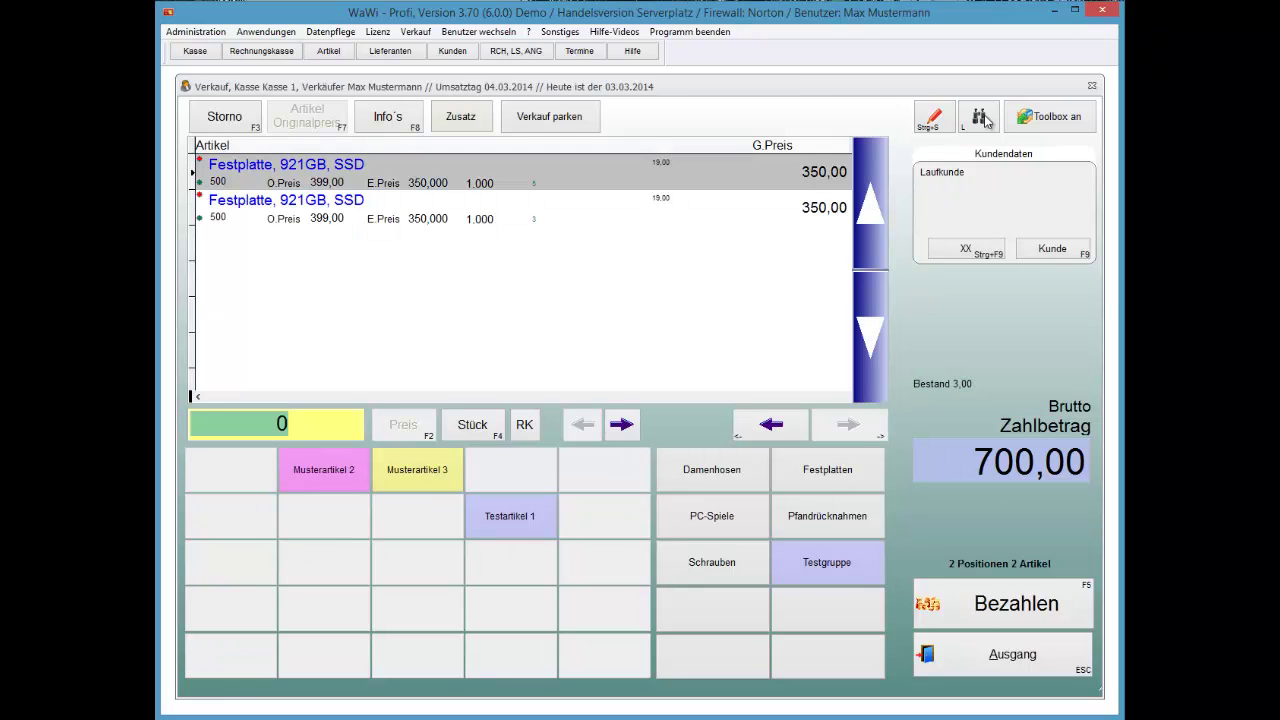
pyautogui.press('F3')
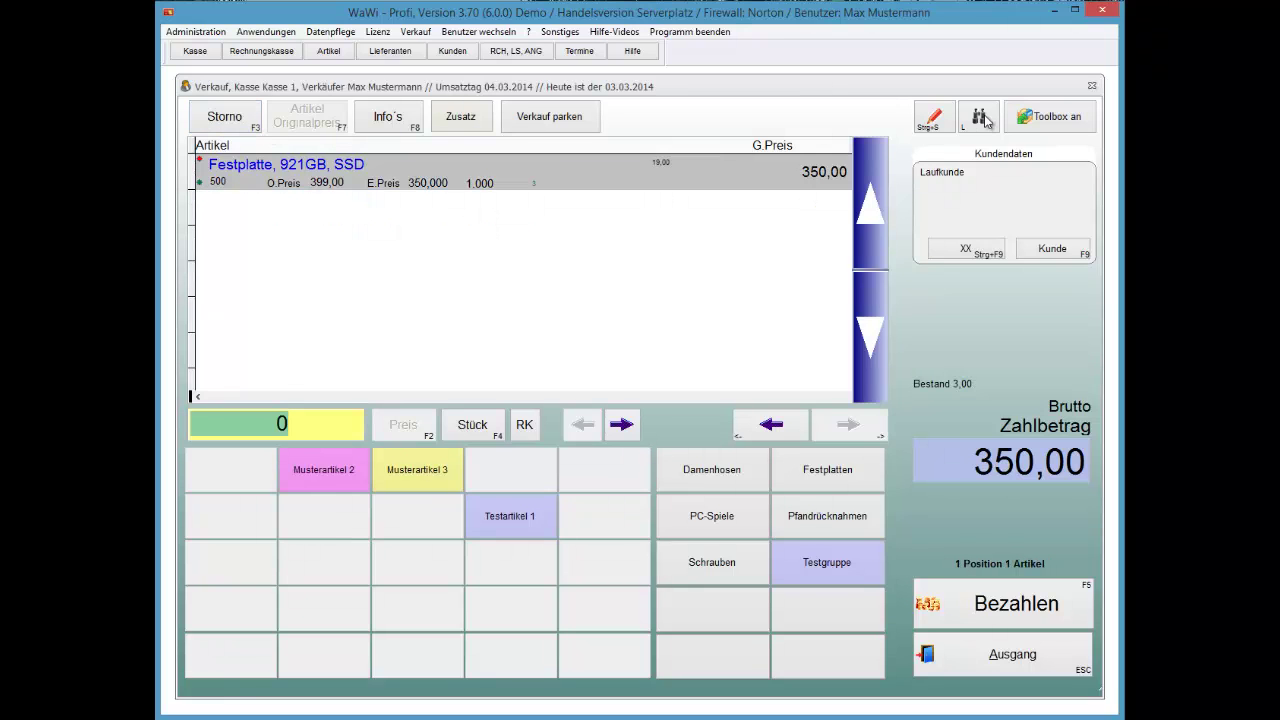
# Add another "Festplatte, 921GB, SSD" to the sale through the article search and cancel all positions
pyautogui.click(980, 118)
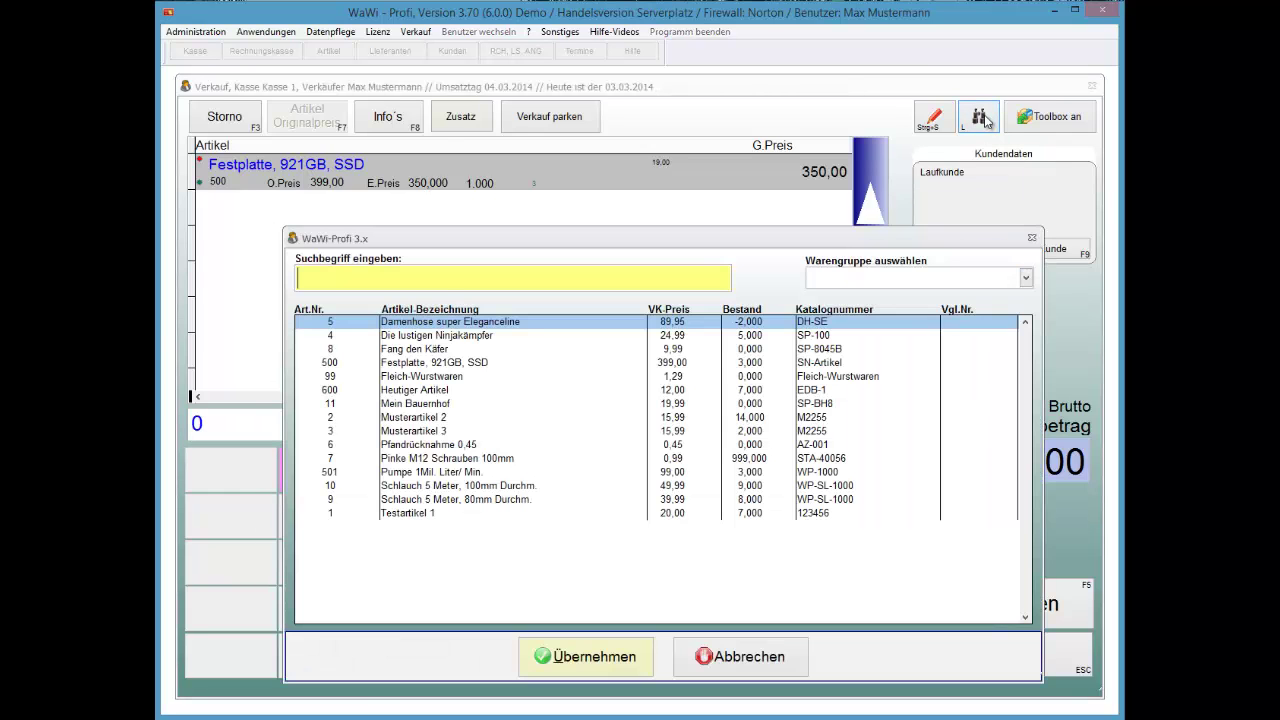
pyautogui.press('Down')
pyautogui.press('Down')
pyautogui.press('Down')
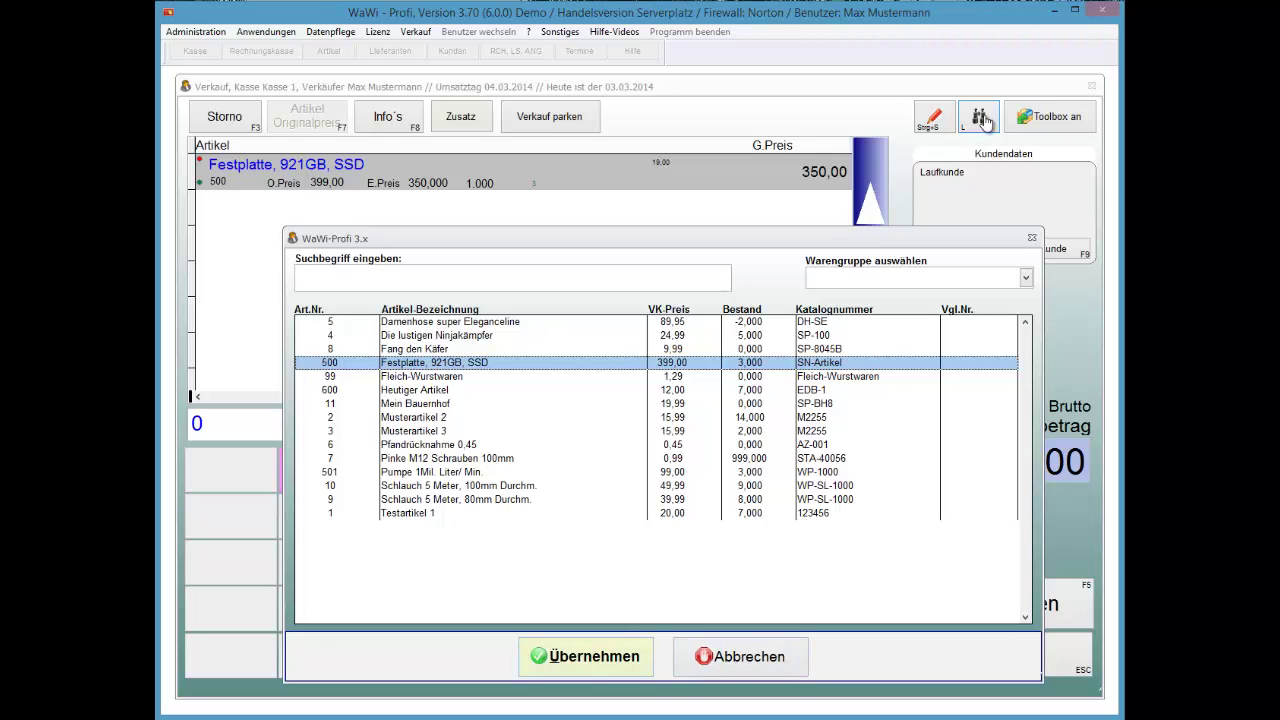
pyautogui.press('Return')
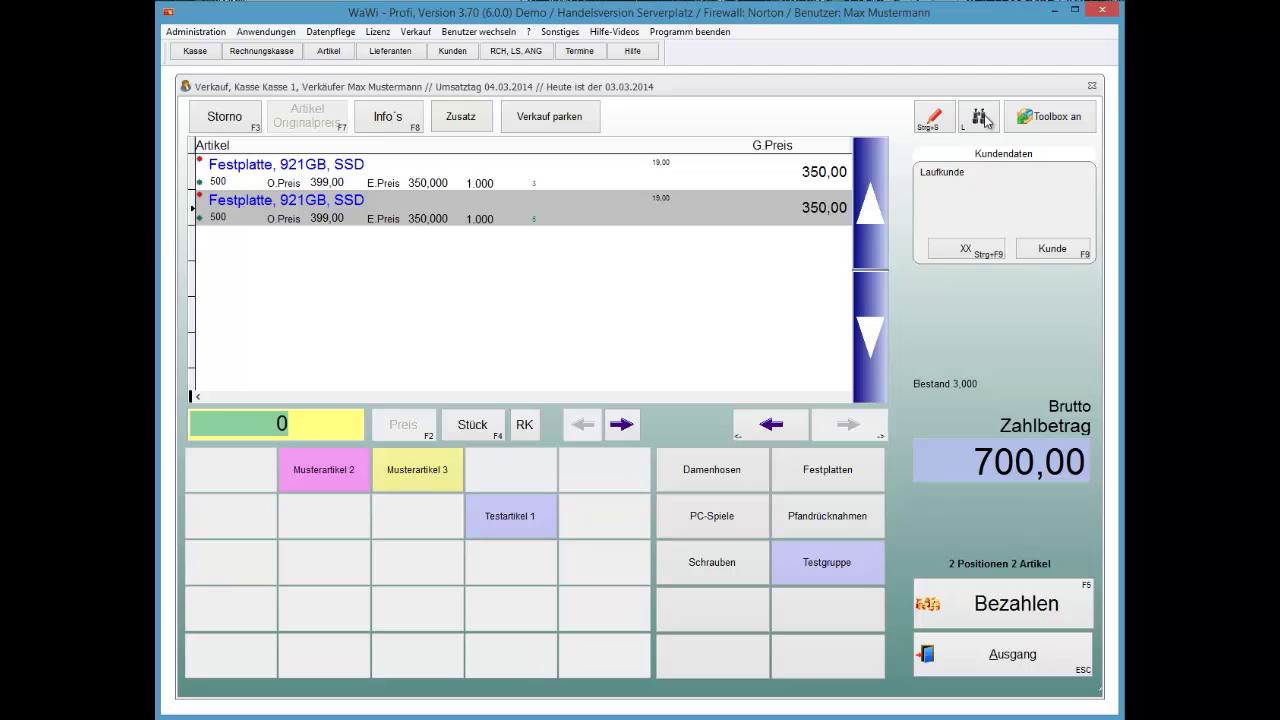
pyautogui.press('F3')
pyautogui.click(980, 118)
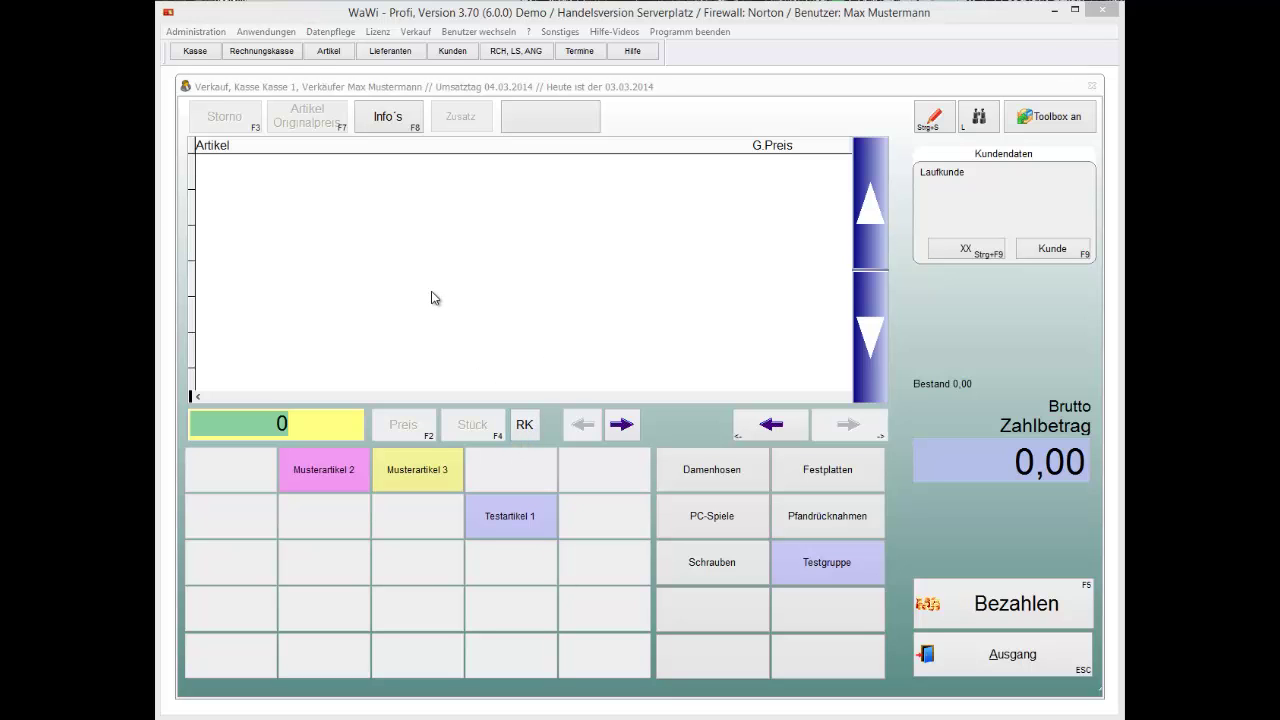
# Open the "Verhalten & Optik" options of the cash register in the system settings
pyautogui.click(192, 33)
pyautogui.press('Down')
pyautogui.press('Right')
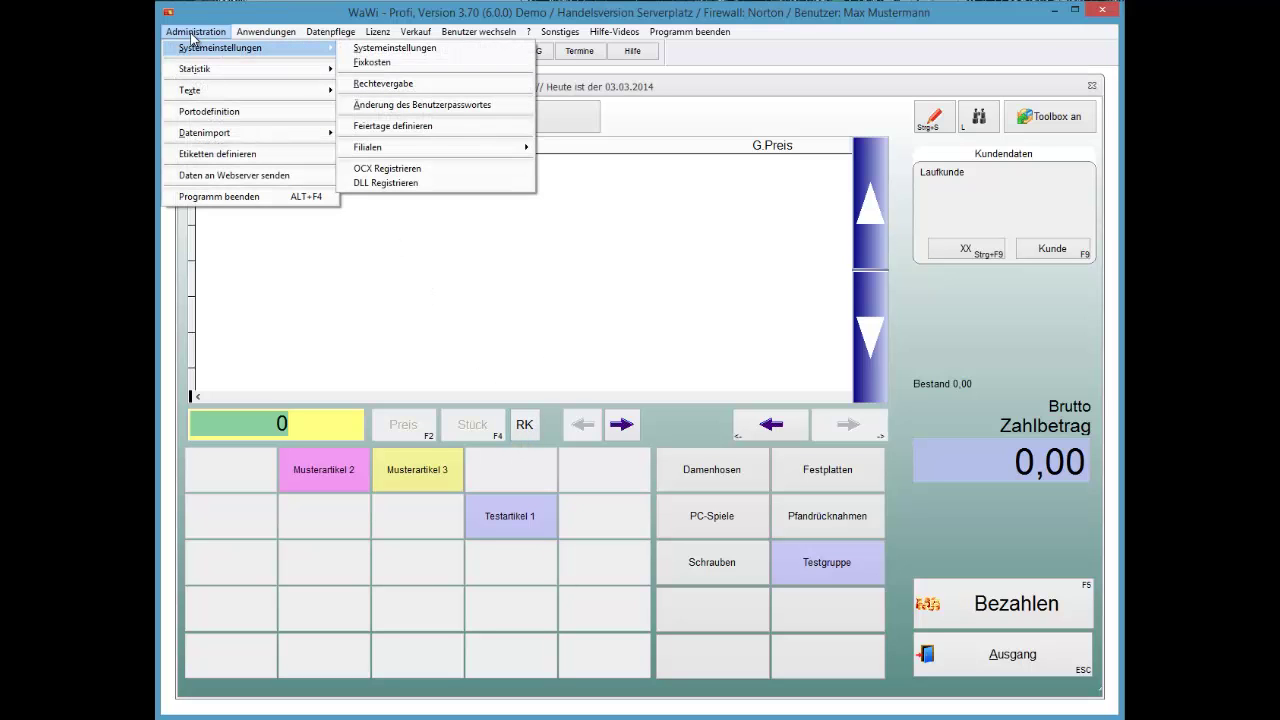
pyautogui.press('Return')
pyautogui.press('Right')
pyautogui.press('Right')
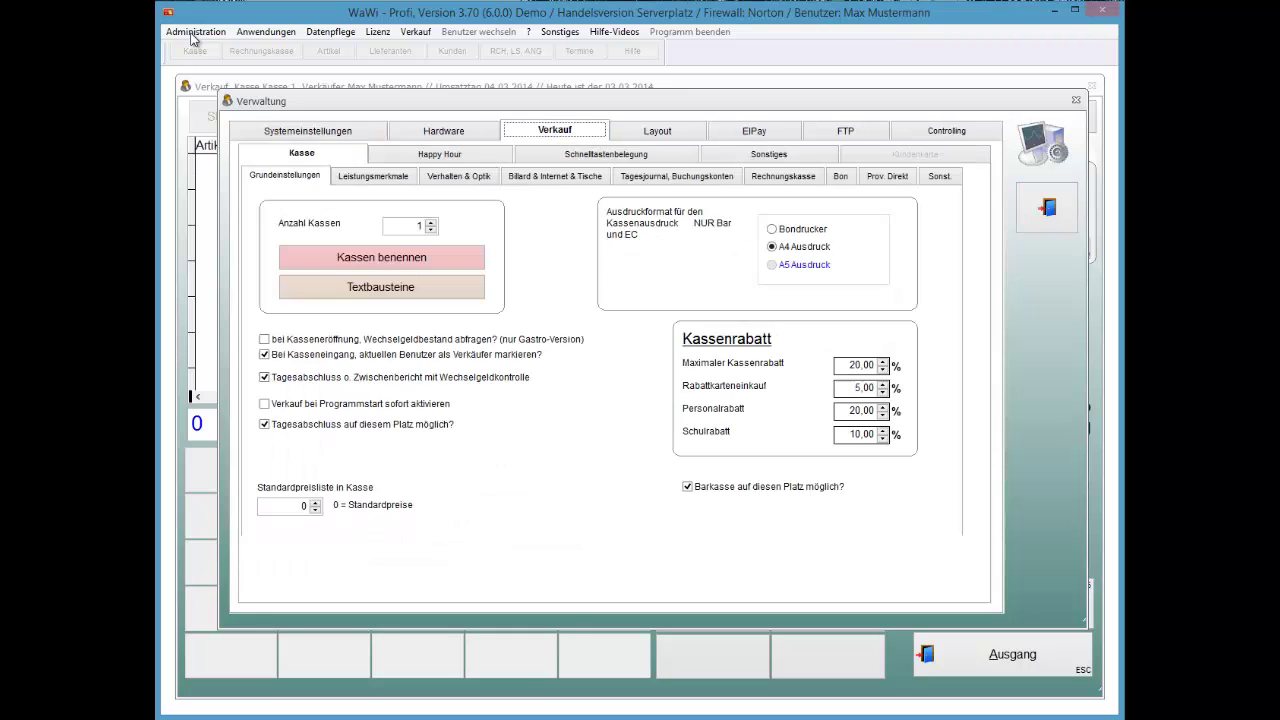
pyautogui.hotkey('ctrl', 'Tab')
pyautogui.hotkey('ctrl', 'Tab')
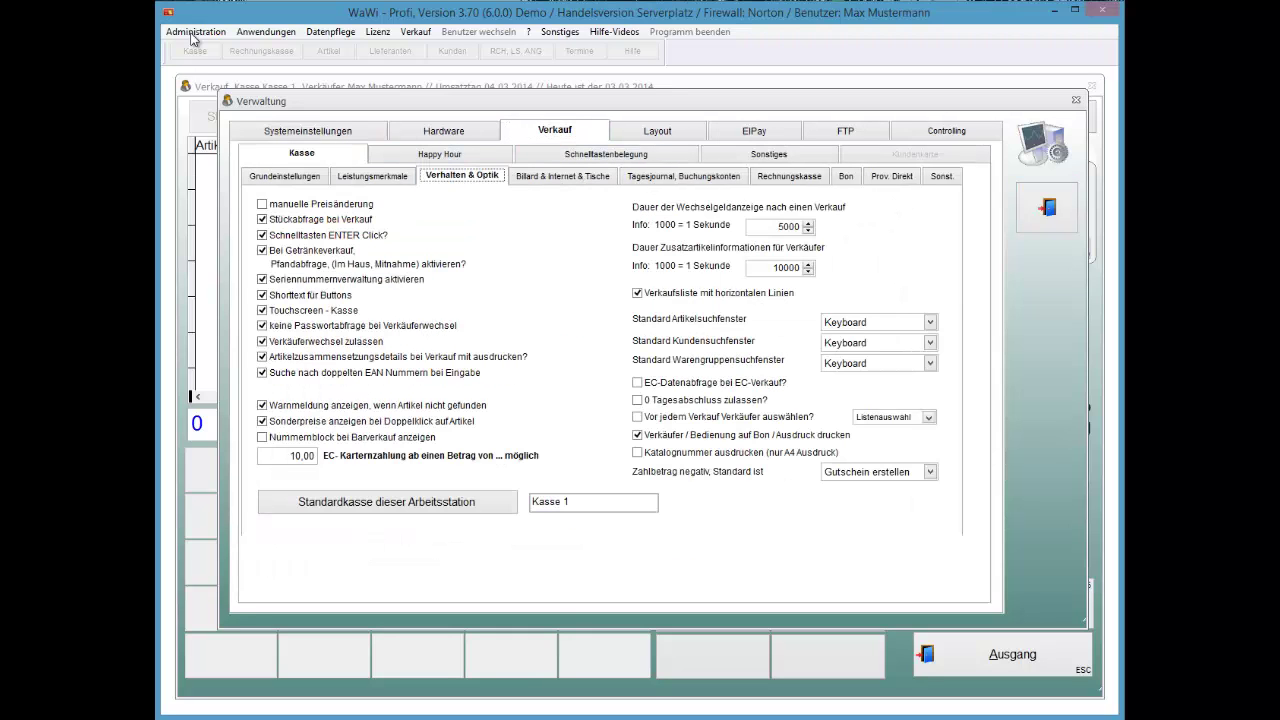
# Turn off "Touchscreen - Kasse" and "Stückabfrage bei Verkauf" for the cash register
pyautogui.press('space')
pyautogui.press('Down')
pyautogui.press('Up')
pyautogui.press('Up')
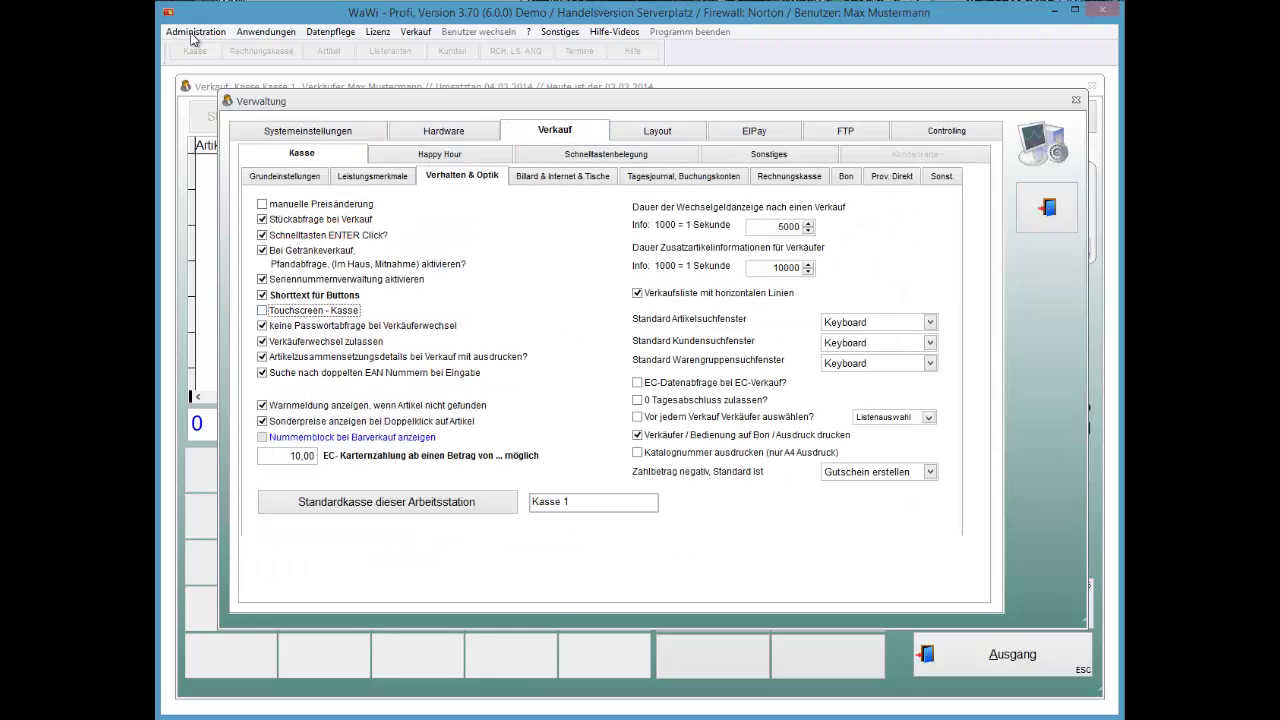
pyautogui.press('Up')
pyautogui.press('Up')
pyautogui.press('Up')
pyautogui.press('Up')
pyautogui.press('space')
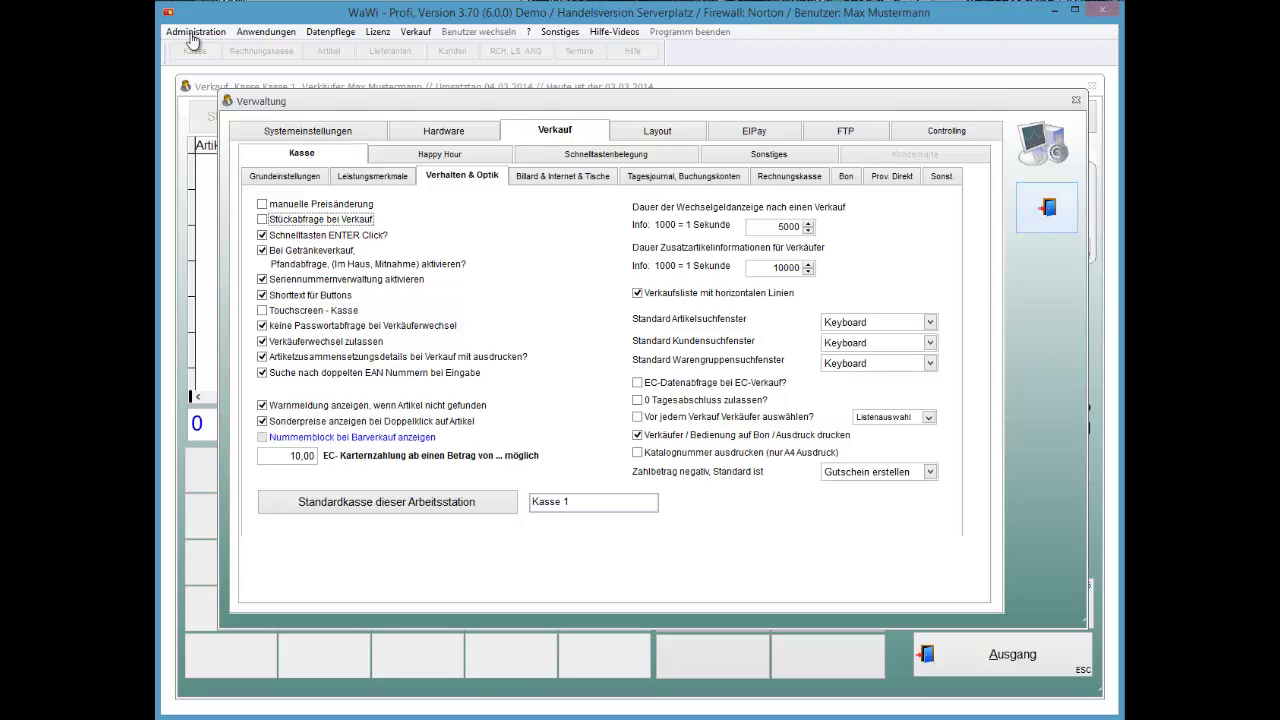
# Close the settings, leave the cash register without a daily closing and reopen it with the preselected seller
pyautogui.press('Escape')
pyautogui.press('Escape')
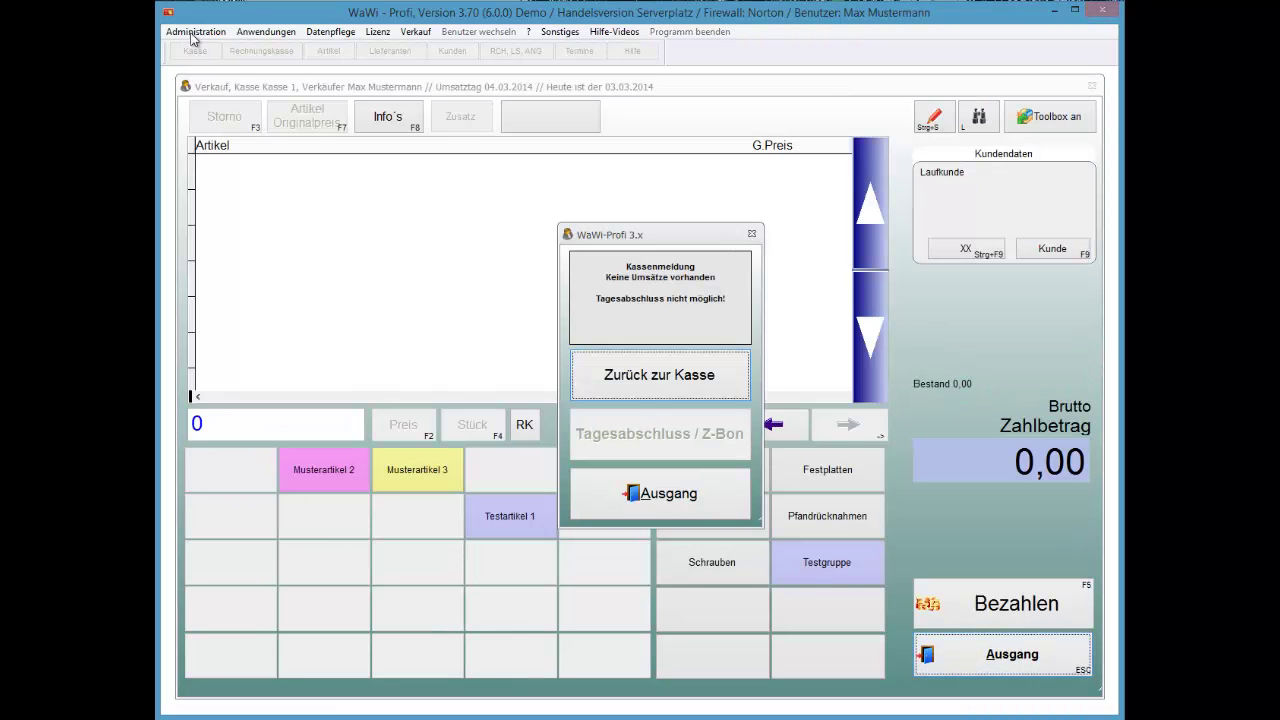
pyautogui.press('Escape')
pyautogui.press('Return')
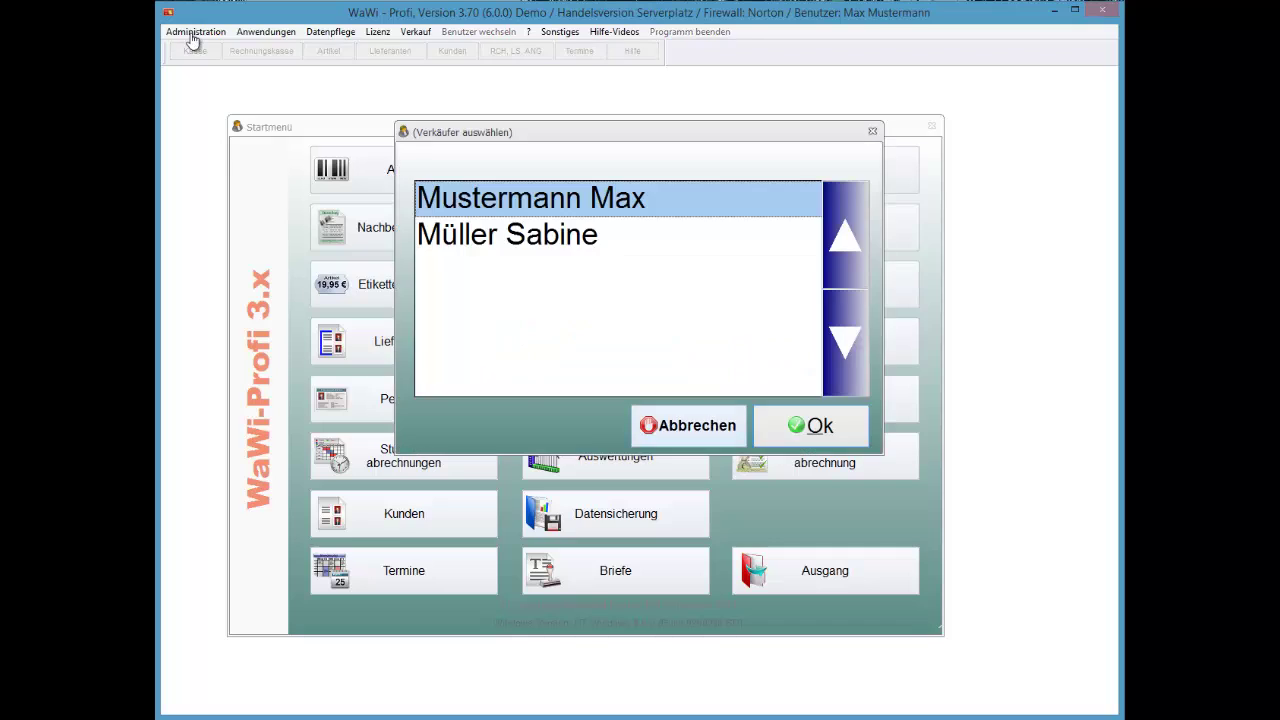
pyautogui.press('Return')
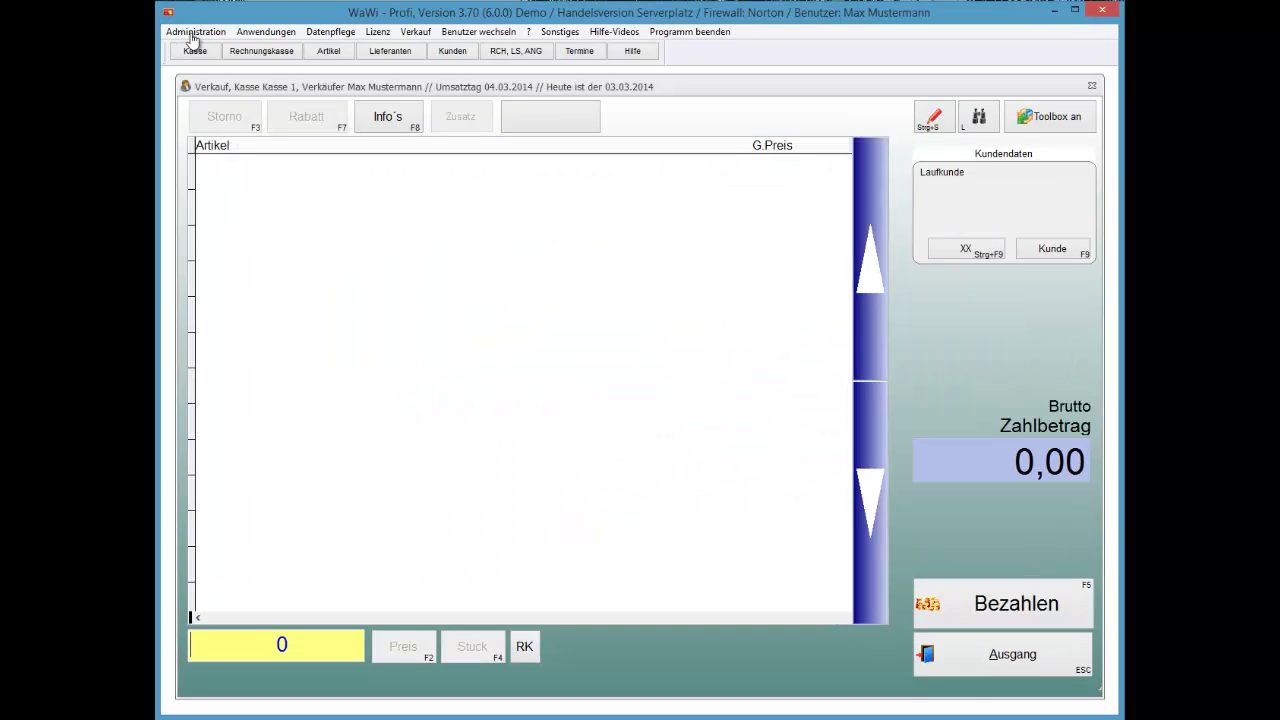
pyautogui.click(235, 655)
pyautogui.write('4036018421748')
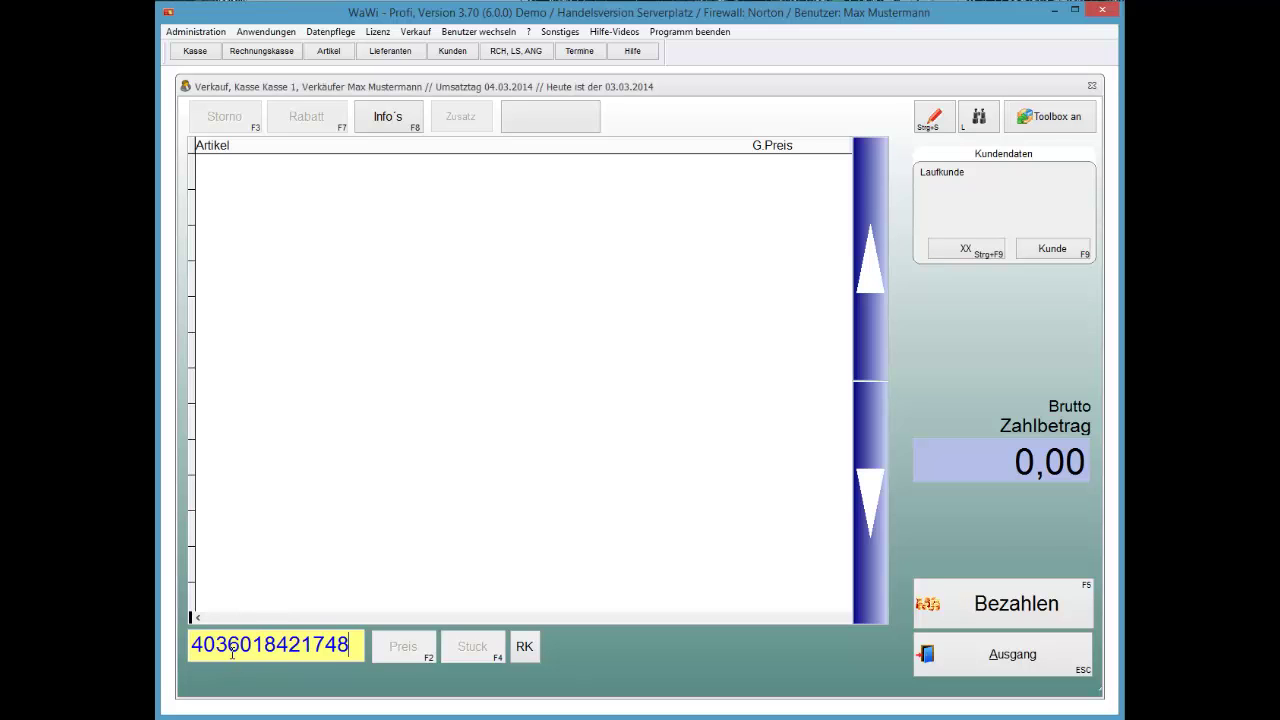
pyautogui.press('Return')
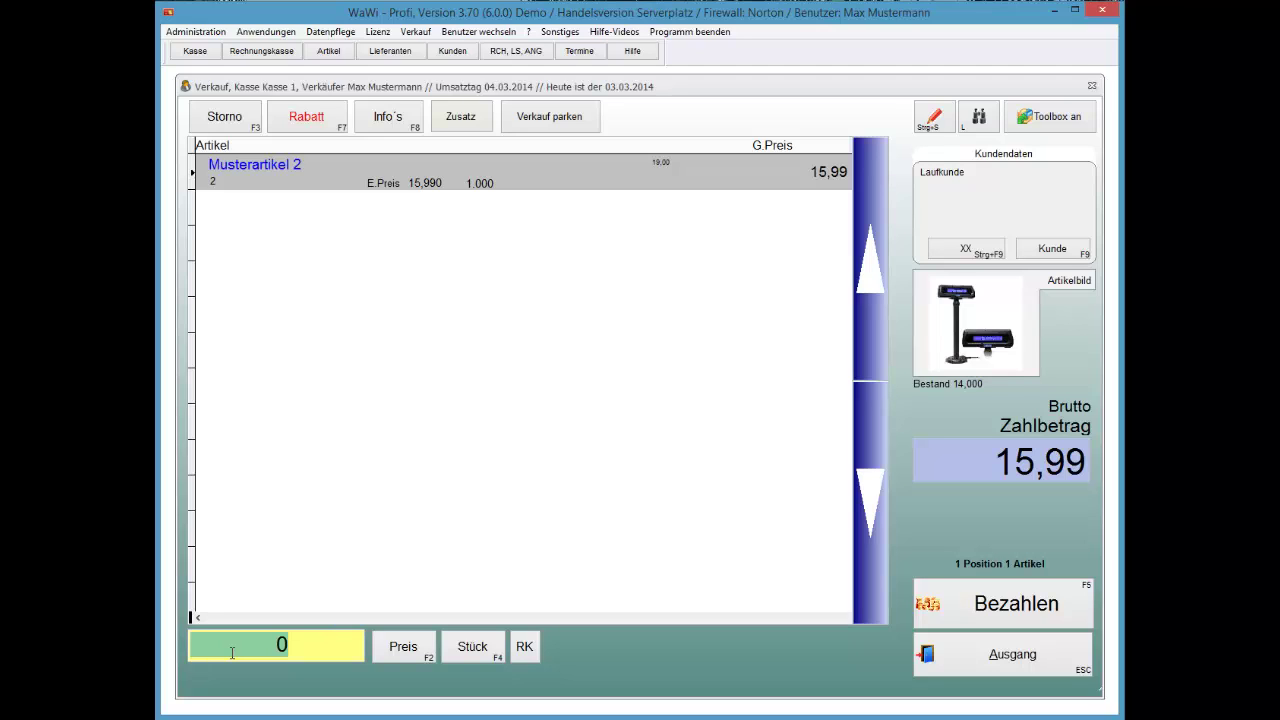
pyautogui.write('4036018421748')
pyautogui.press('Return')
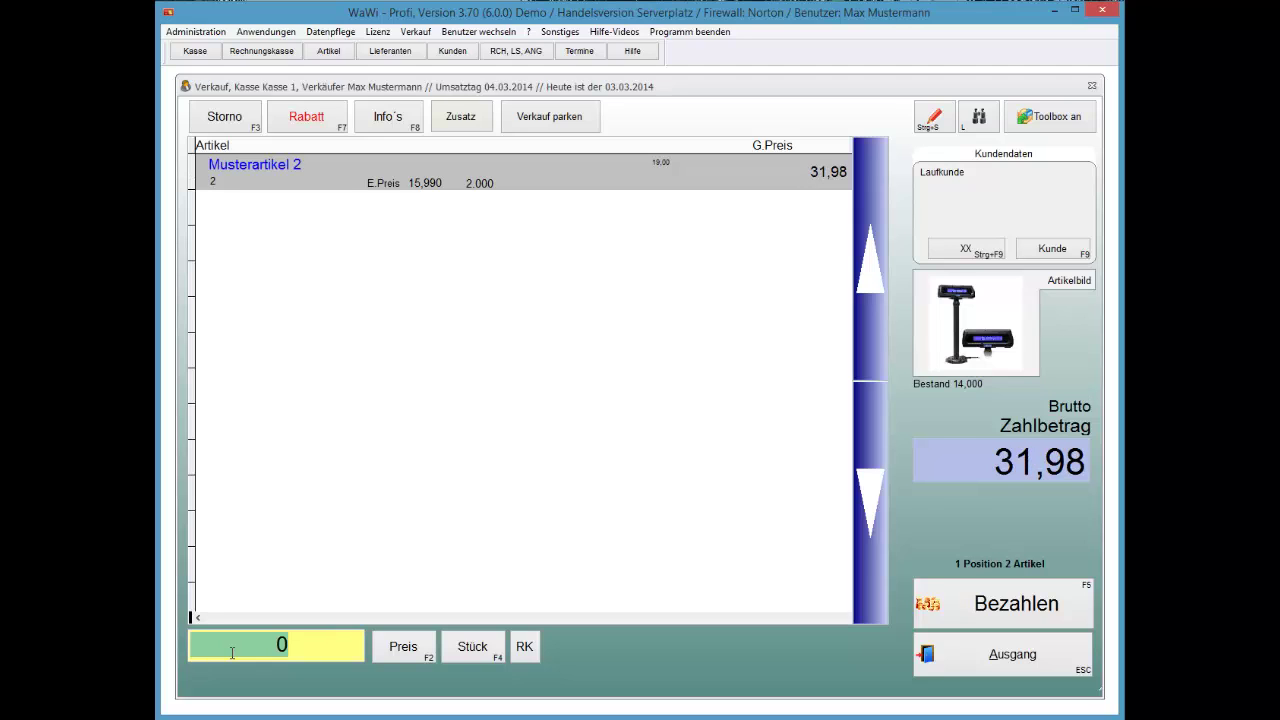
# Set the quantity of the Musterartikel 2 position to 5 and cancel the position
pyautogui.press('F4')
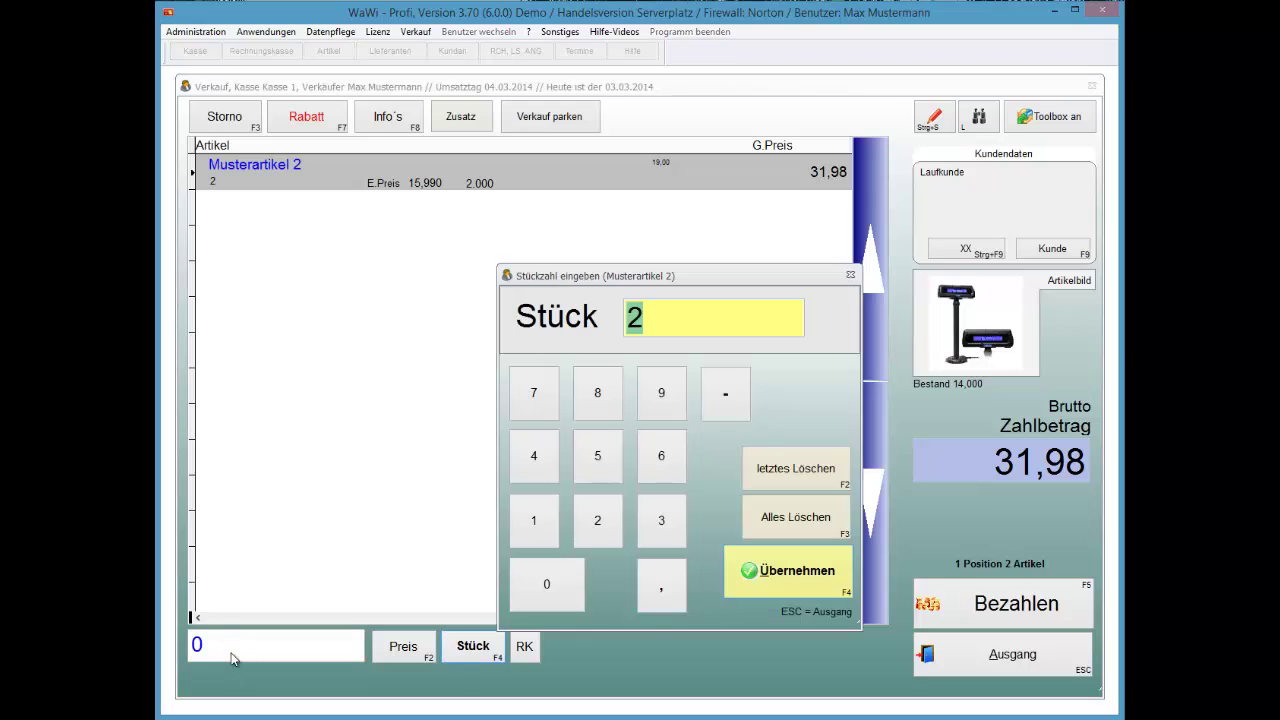
pyautogui.write('5')
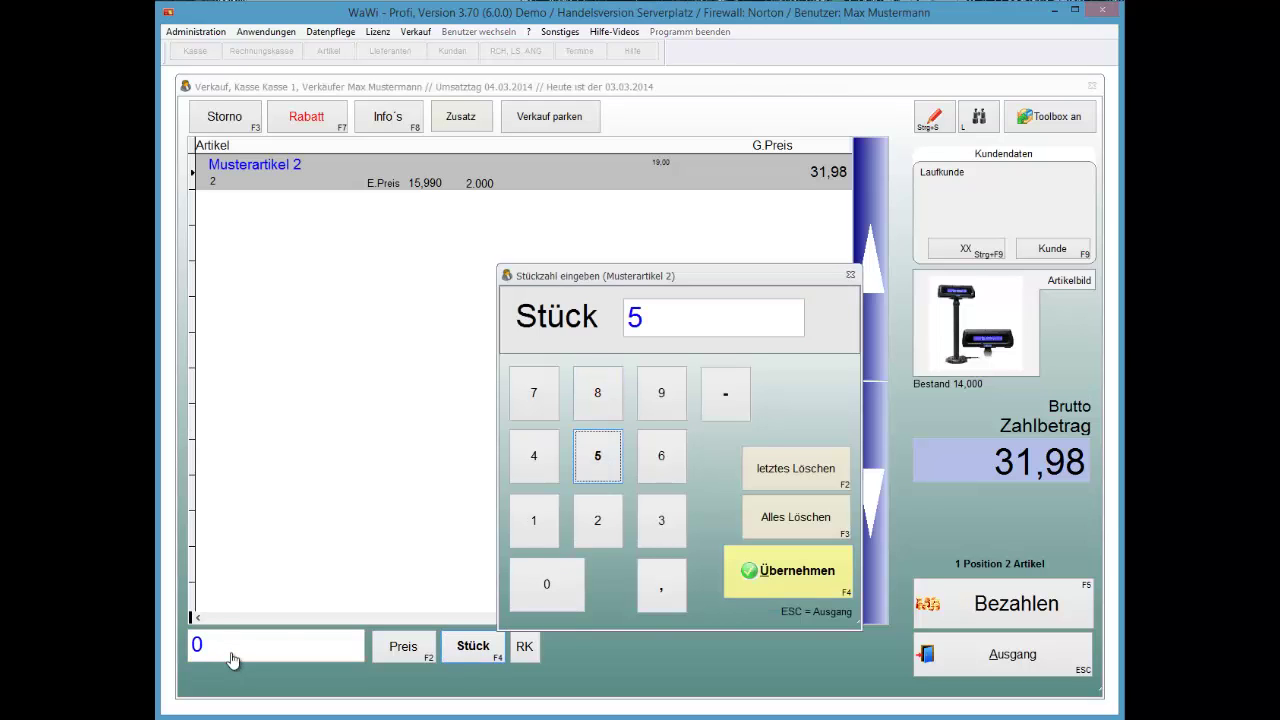
pyautogui.press('Return')
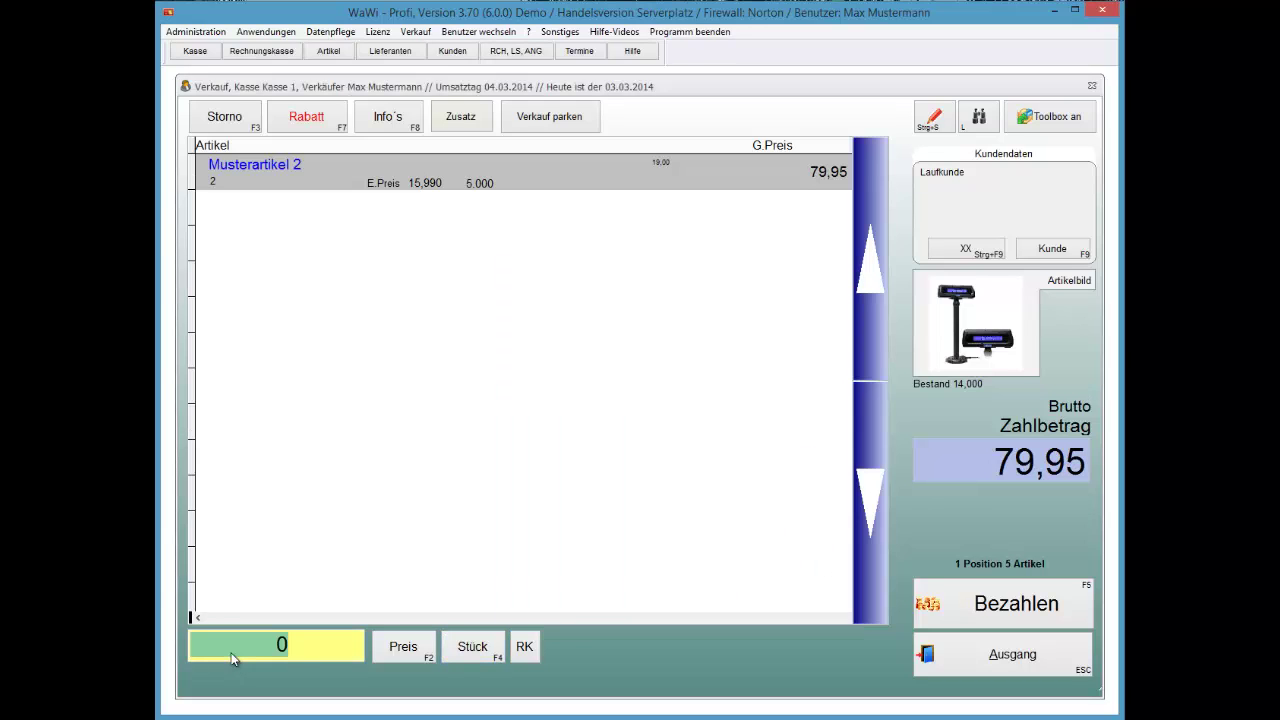
pyautogui.press('F3')
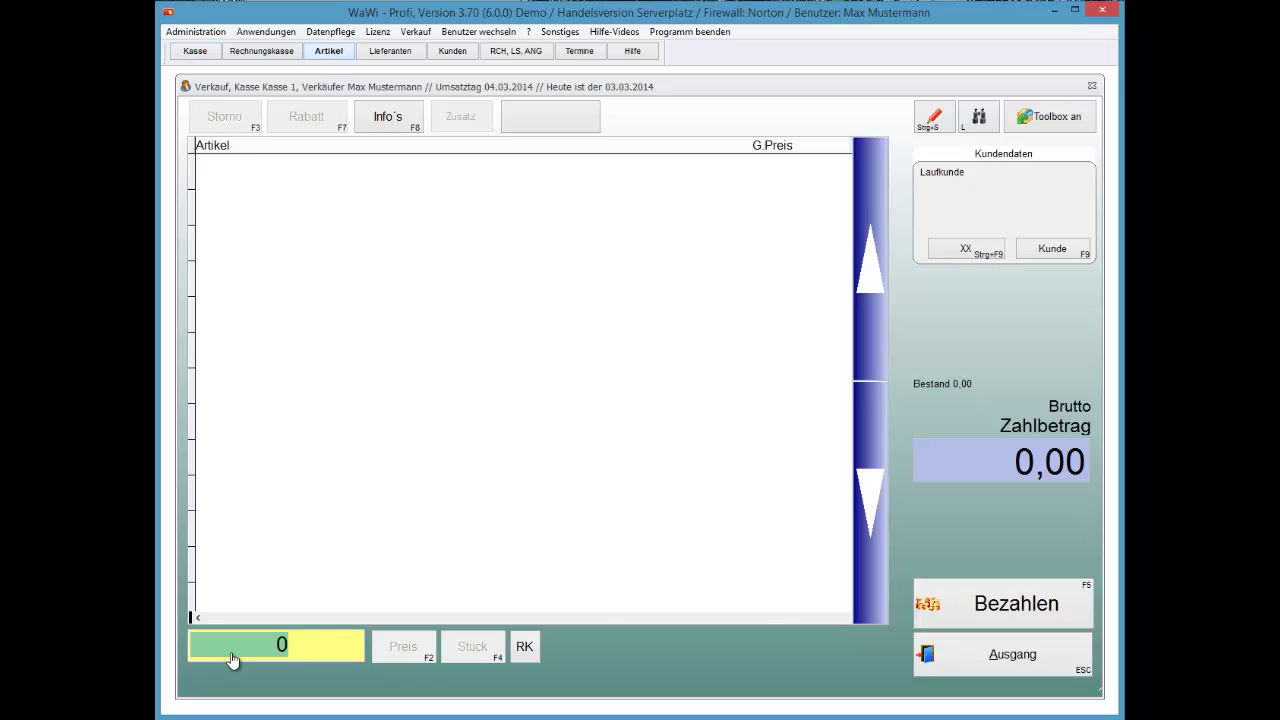
# Compare the article master records of Musterartikel 2 and Musterartikel 3, including the "Artikel teilbar?" option, and return to the cash register
pyautogui.press('Return')
pyautogui.press('Down')
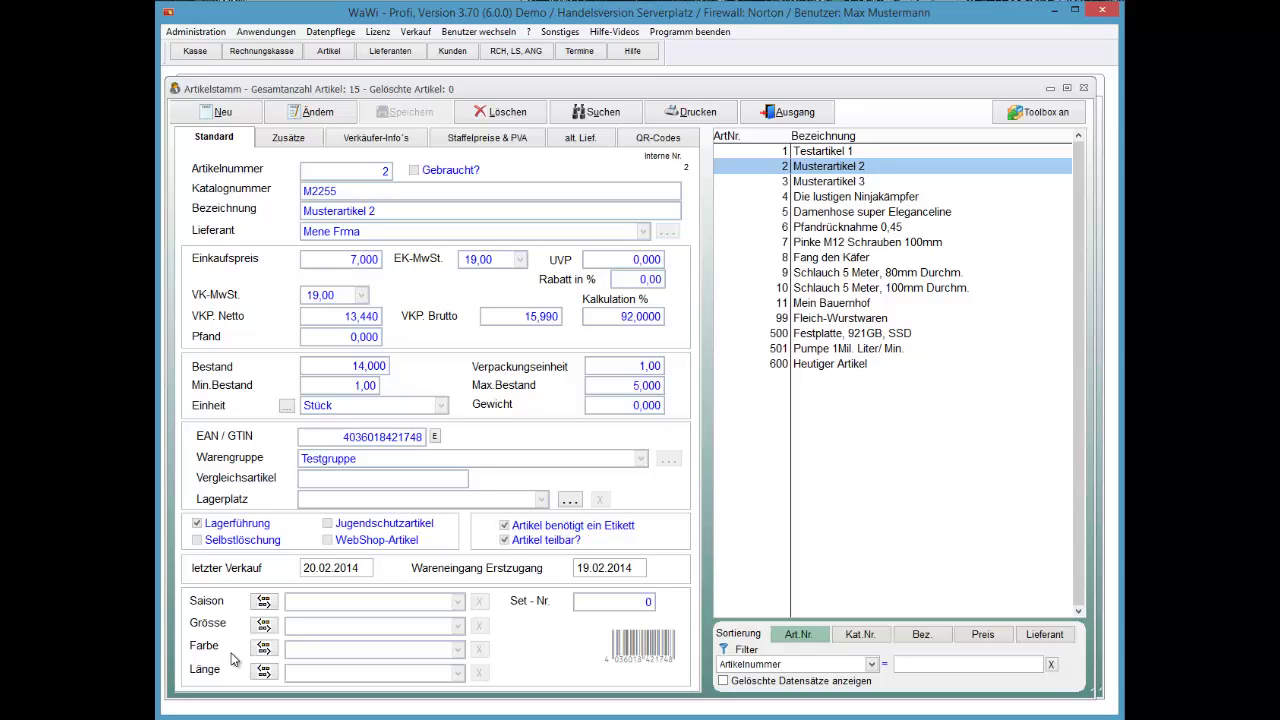
pyautogui.press('Down')
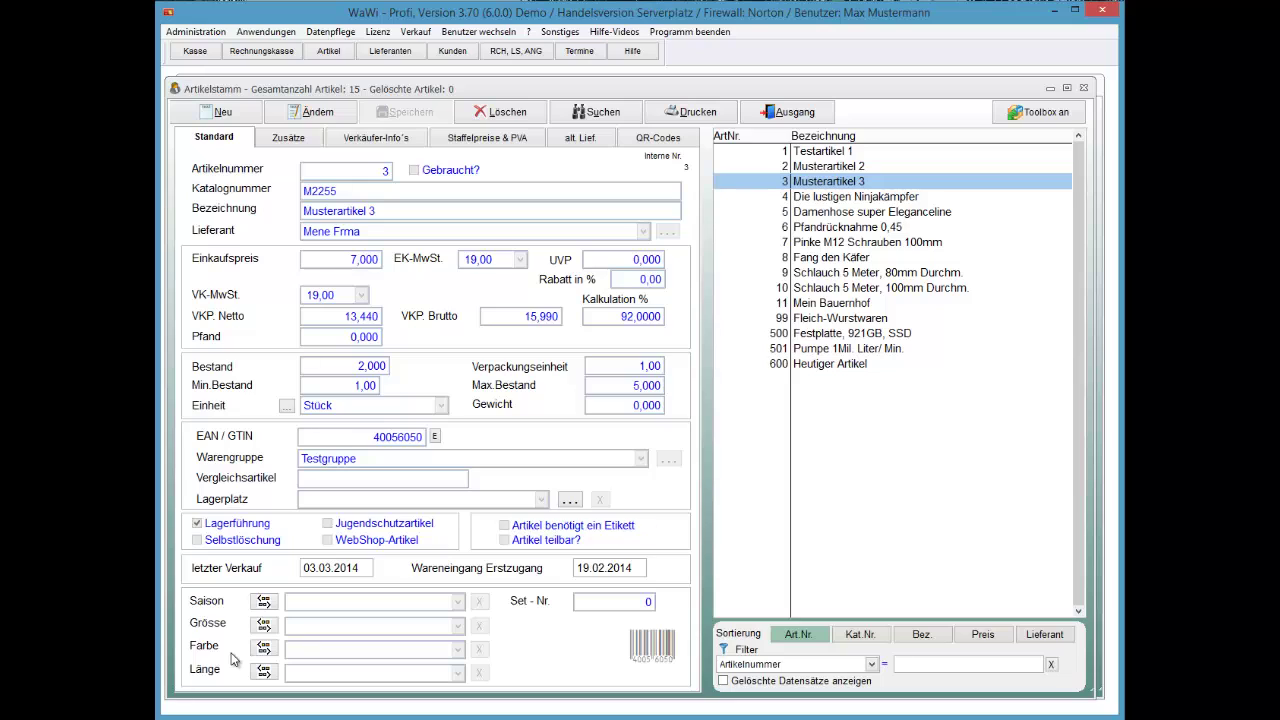
pyautogui.press('Escape')
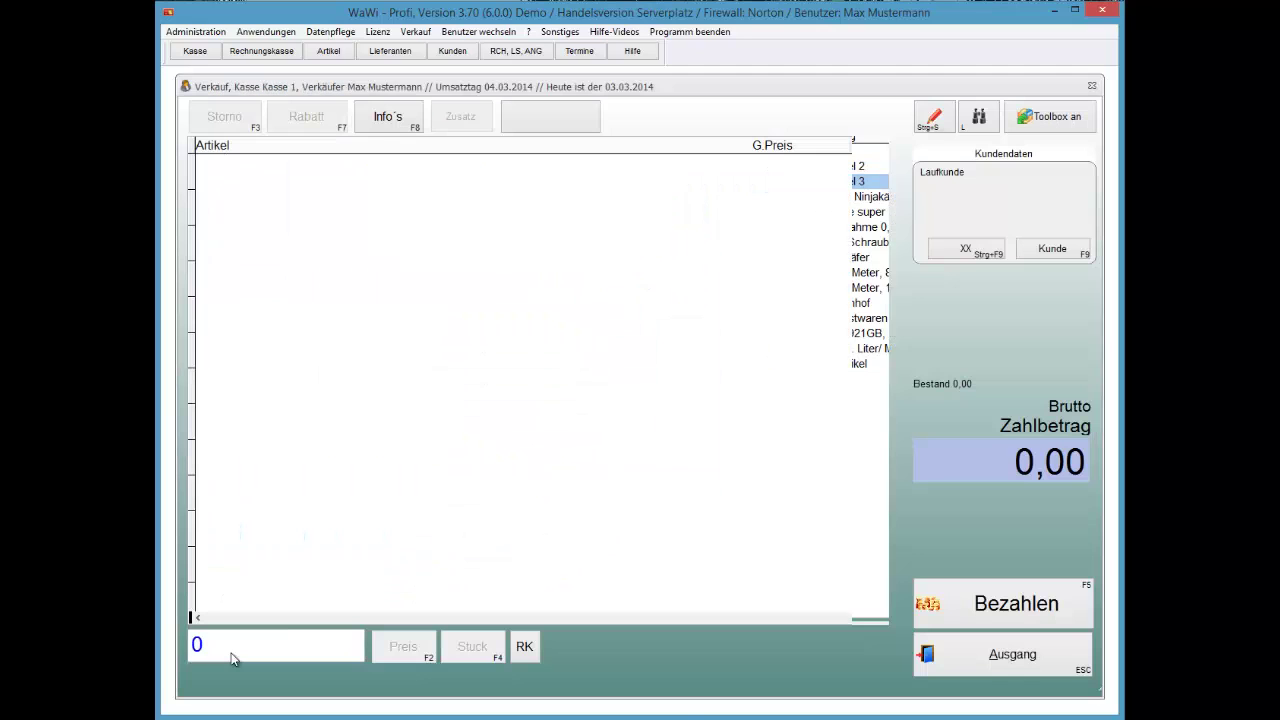
# Add one Musterartikel 2 and one Musterartikel 3 to the sale by their article numbers 2 and 3
pyautogui.write('2')
pyautogui.press('Return')
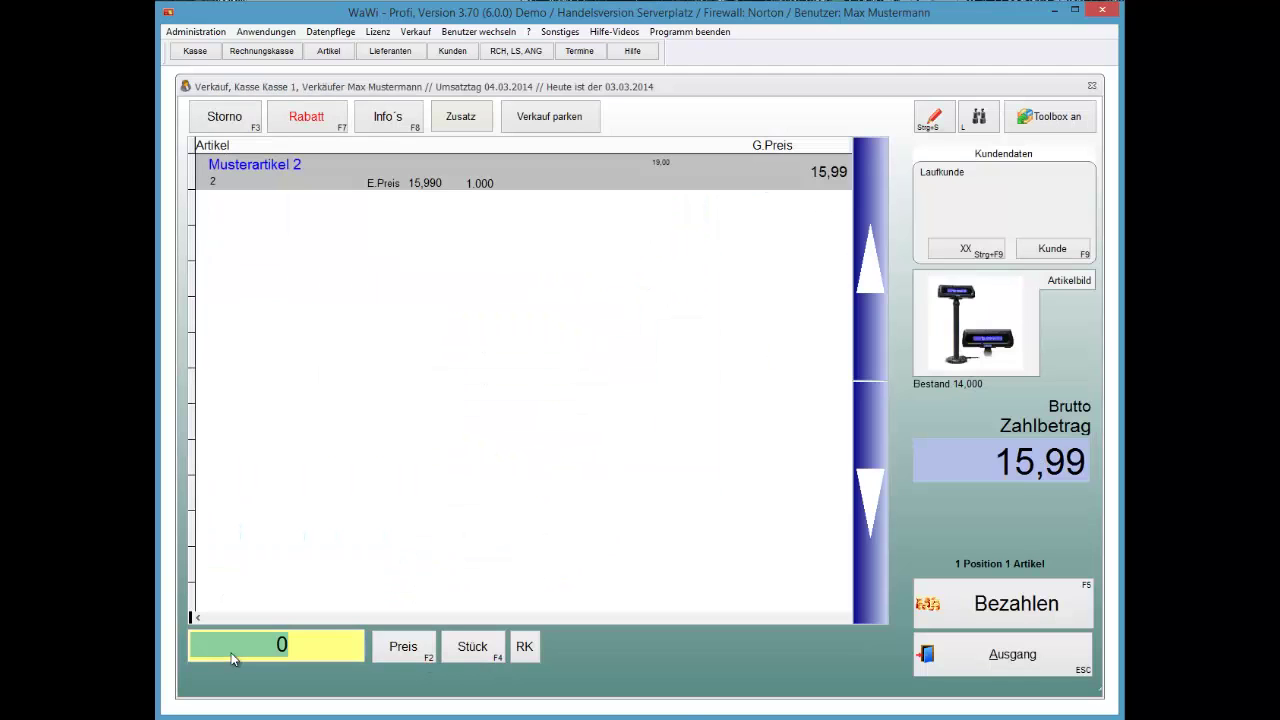
pyautogui.write('3')
pyautogui.press('Return')
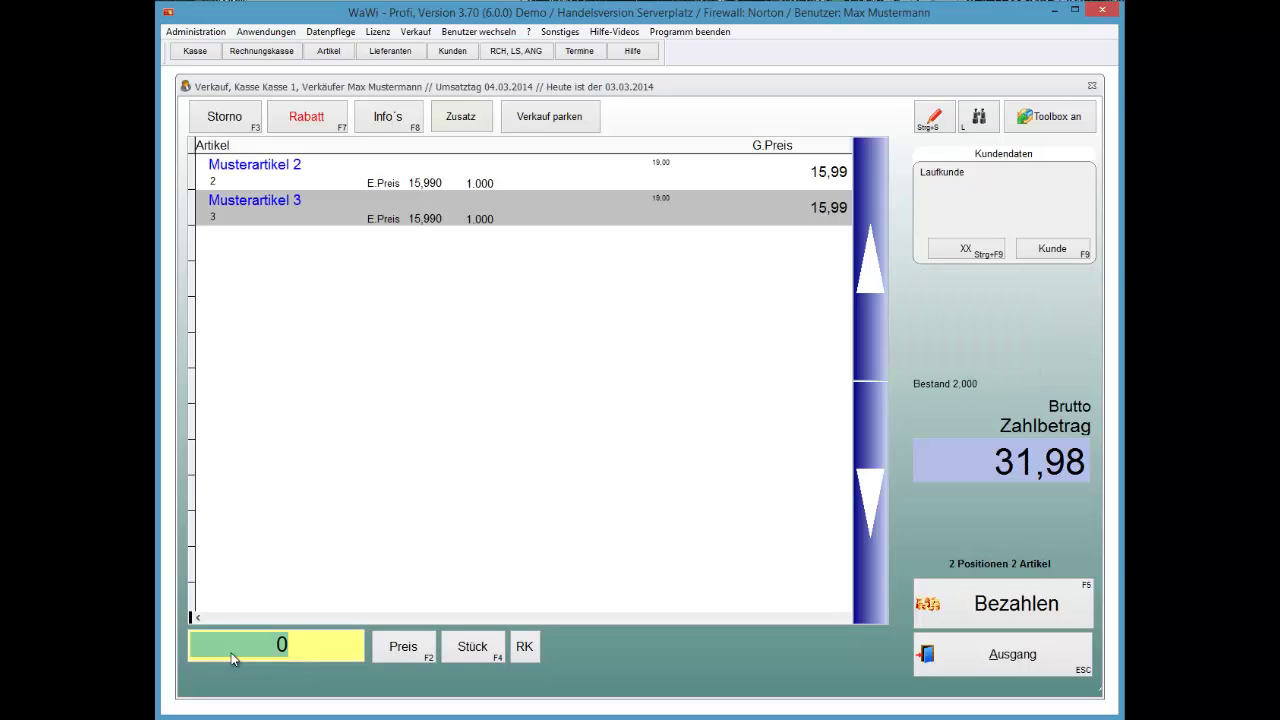
# Set the quantity of the Musterartikel 2 position to 2,5
pyautogui.press('Up')
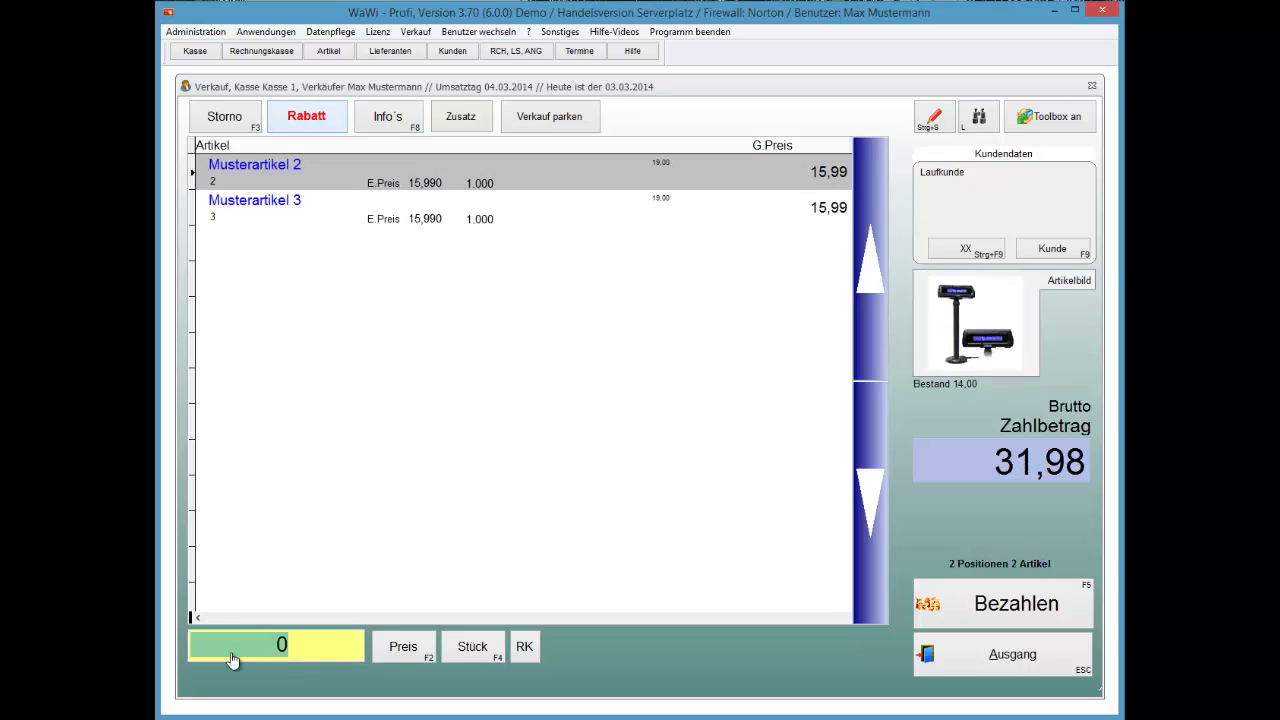
pyautogui.press('F4')
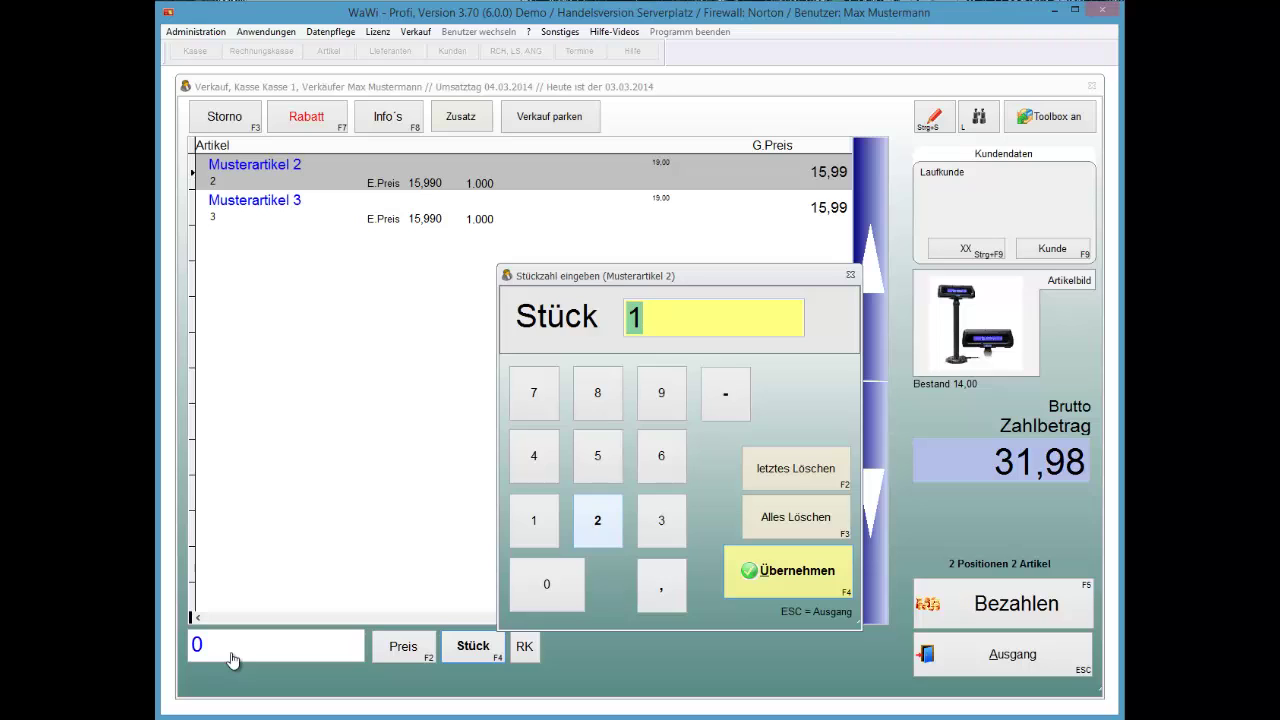
pyautogui.write('2,5')
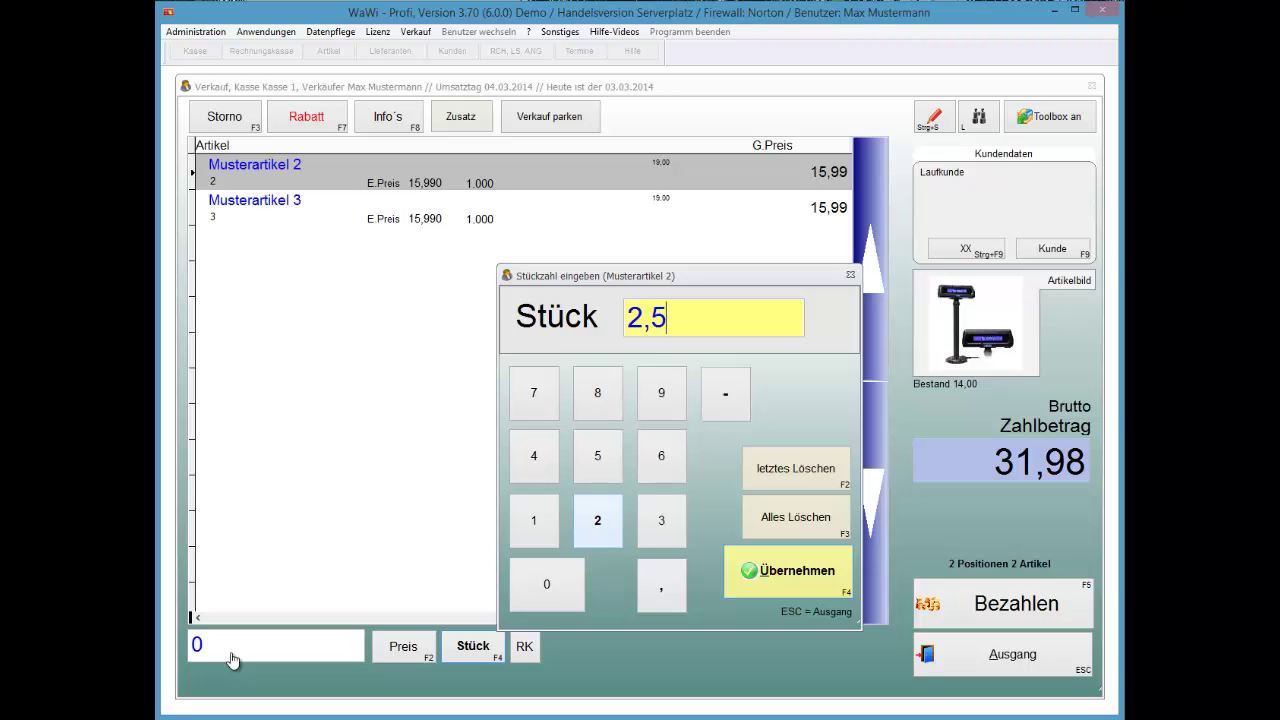
pyautogui.press('Return')
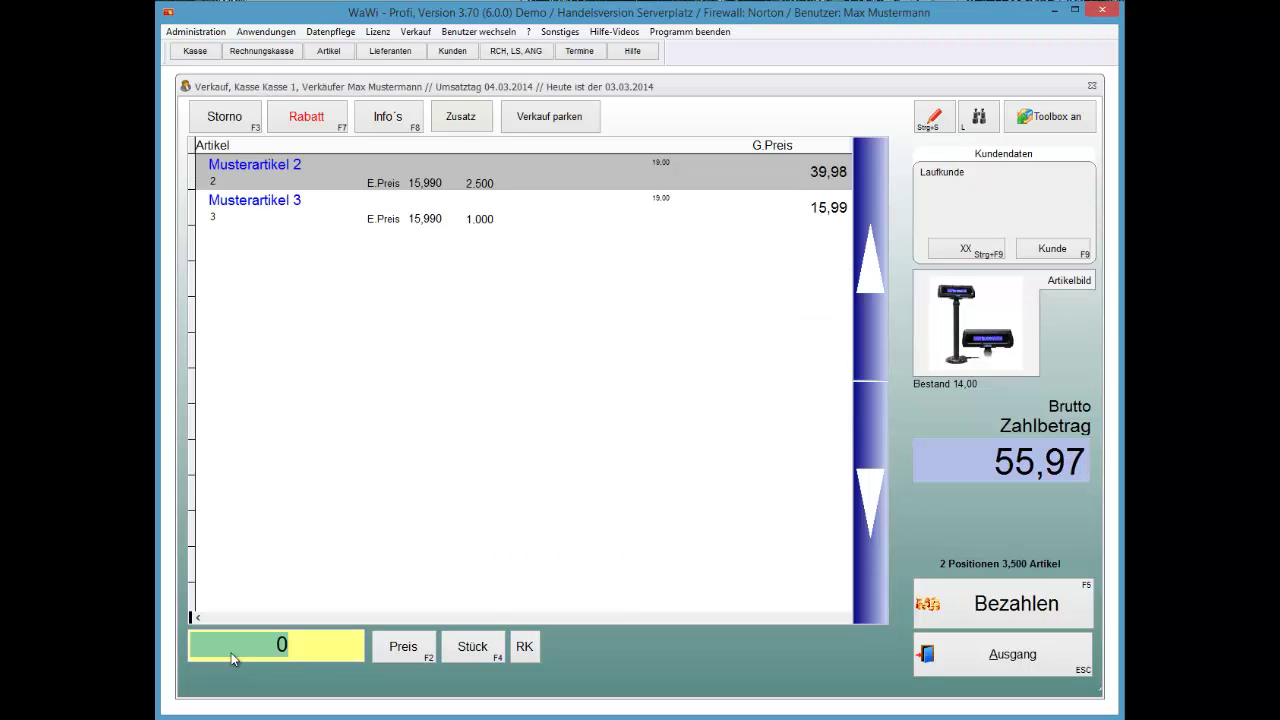
# Set the quantity of the Musterartikel 3 position to 2 and cancel all positions of the sale
pyautogui.press('Down')
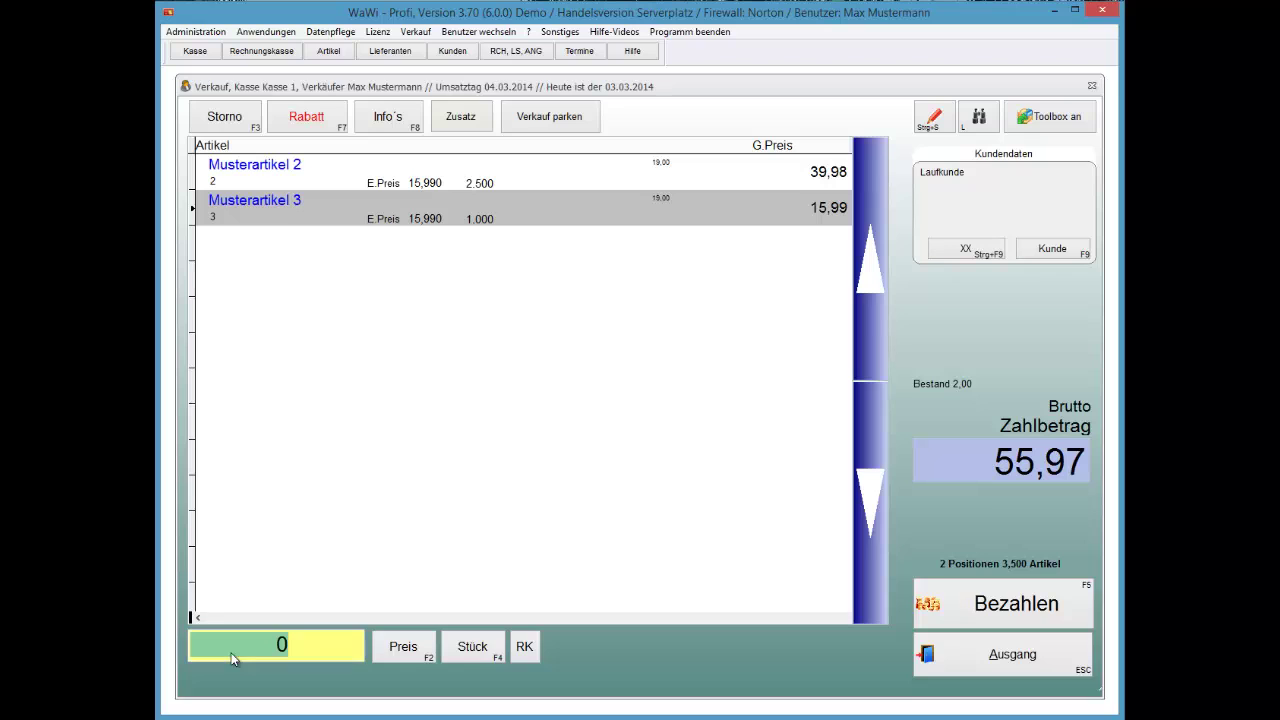
pyautogui.press('F4')
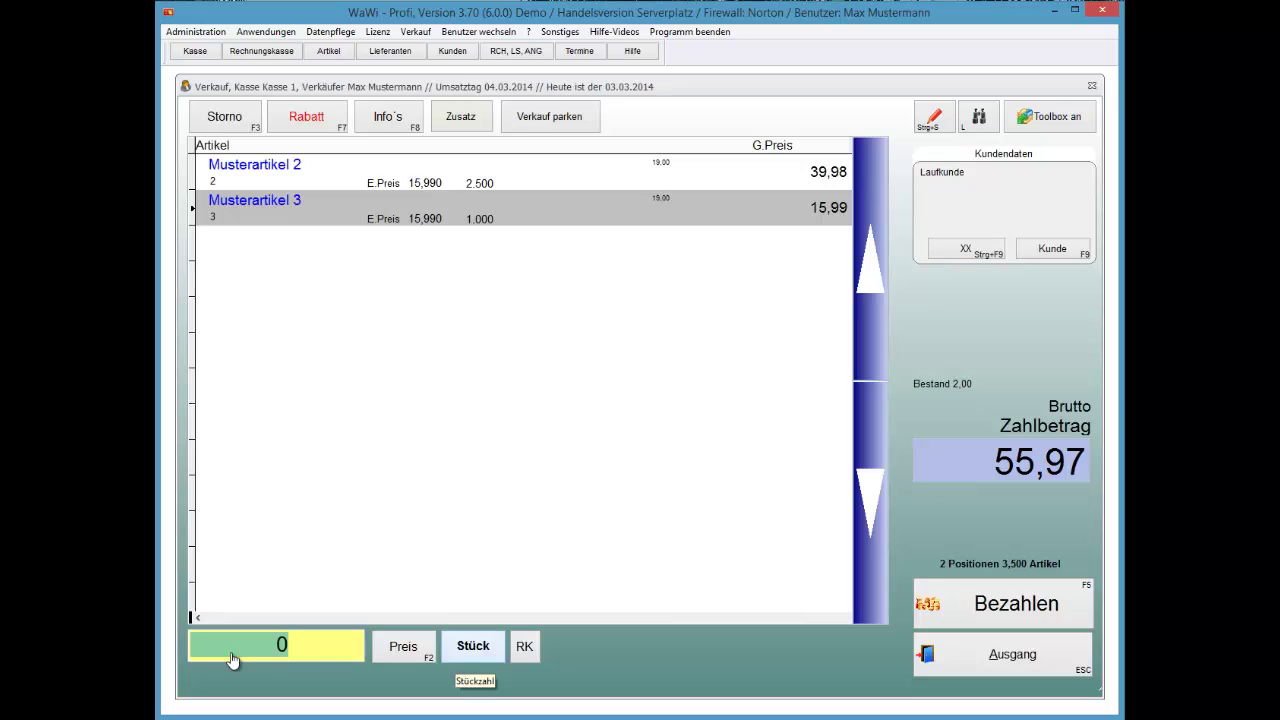
pyautogui.write('28')
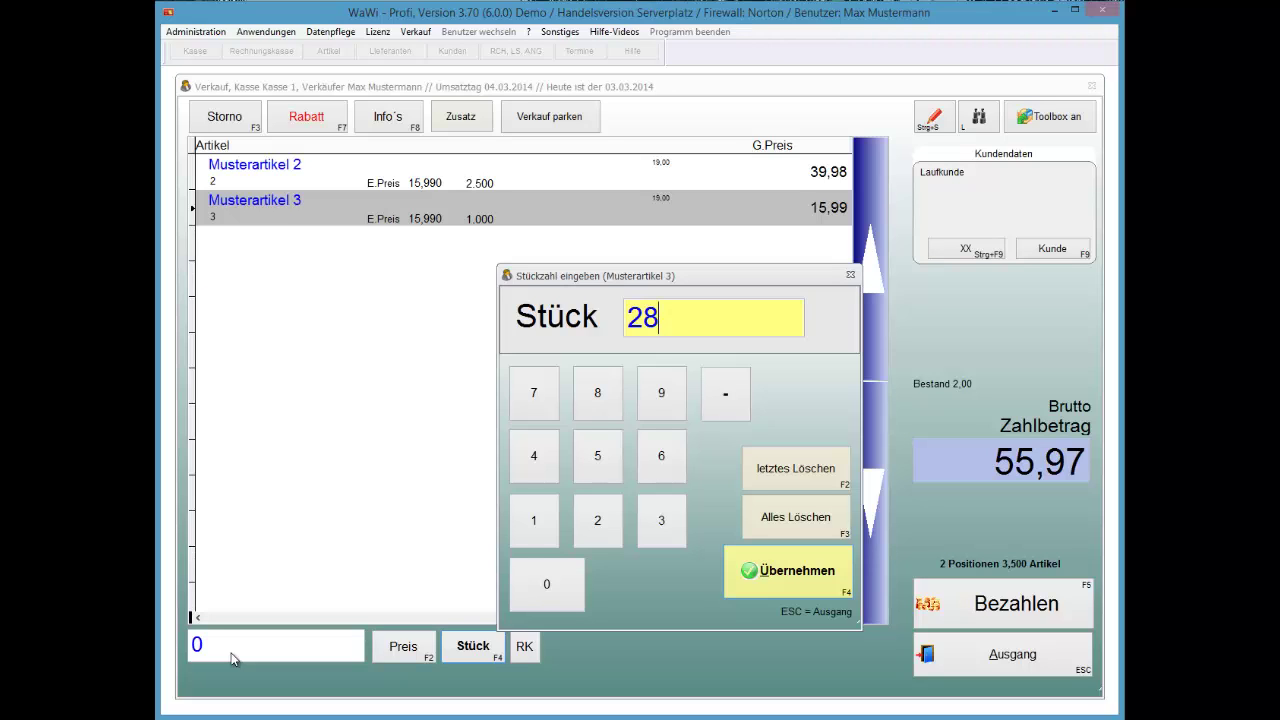
pyautogui.press('BackSpace')
pyautogui.press('Return')
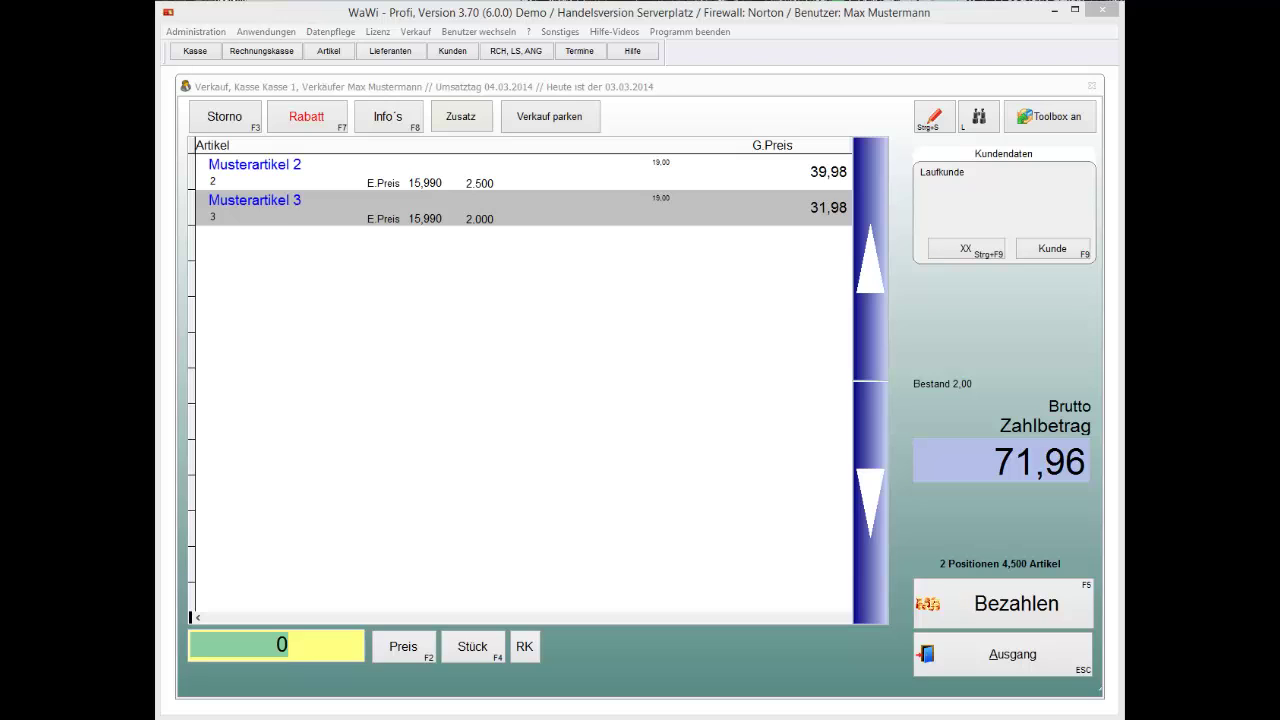
pyautogui.press('F3')
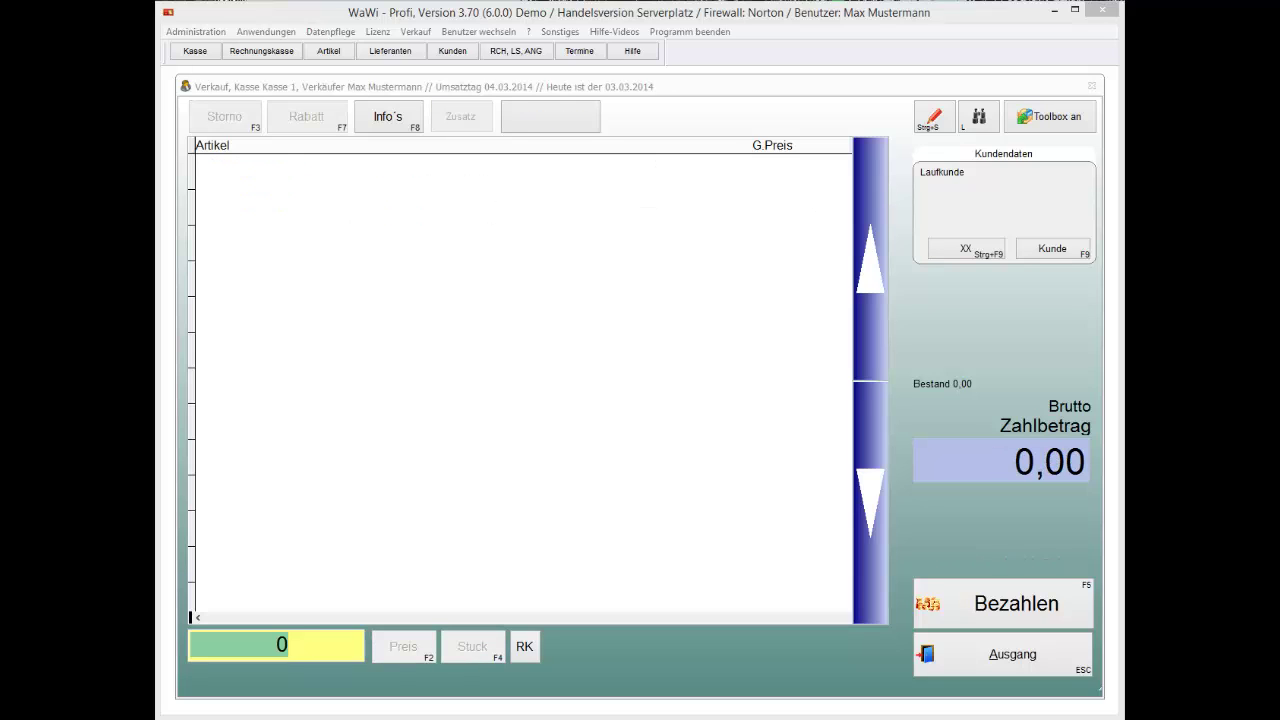